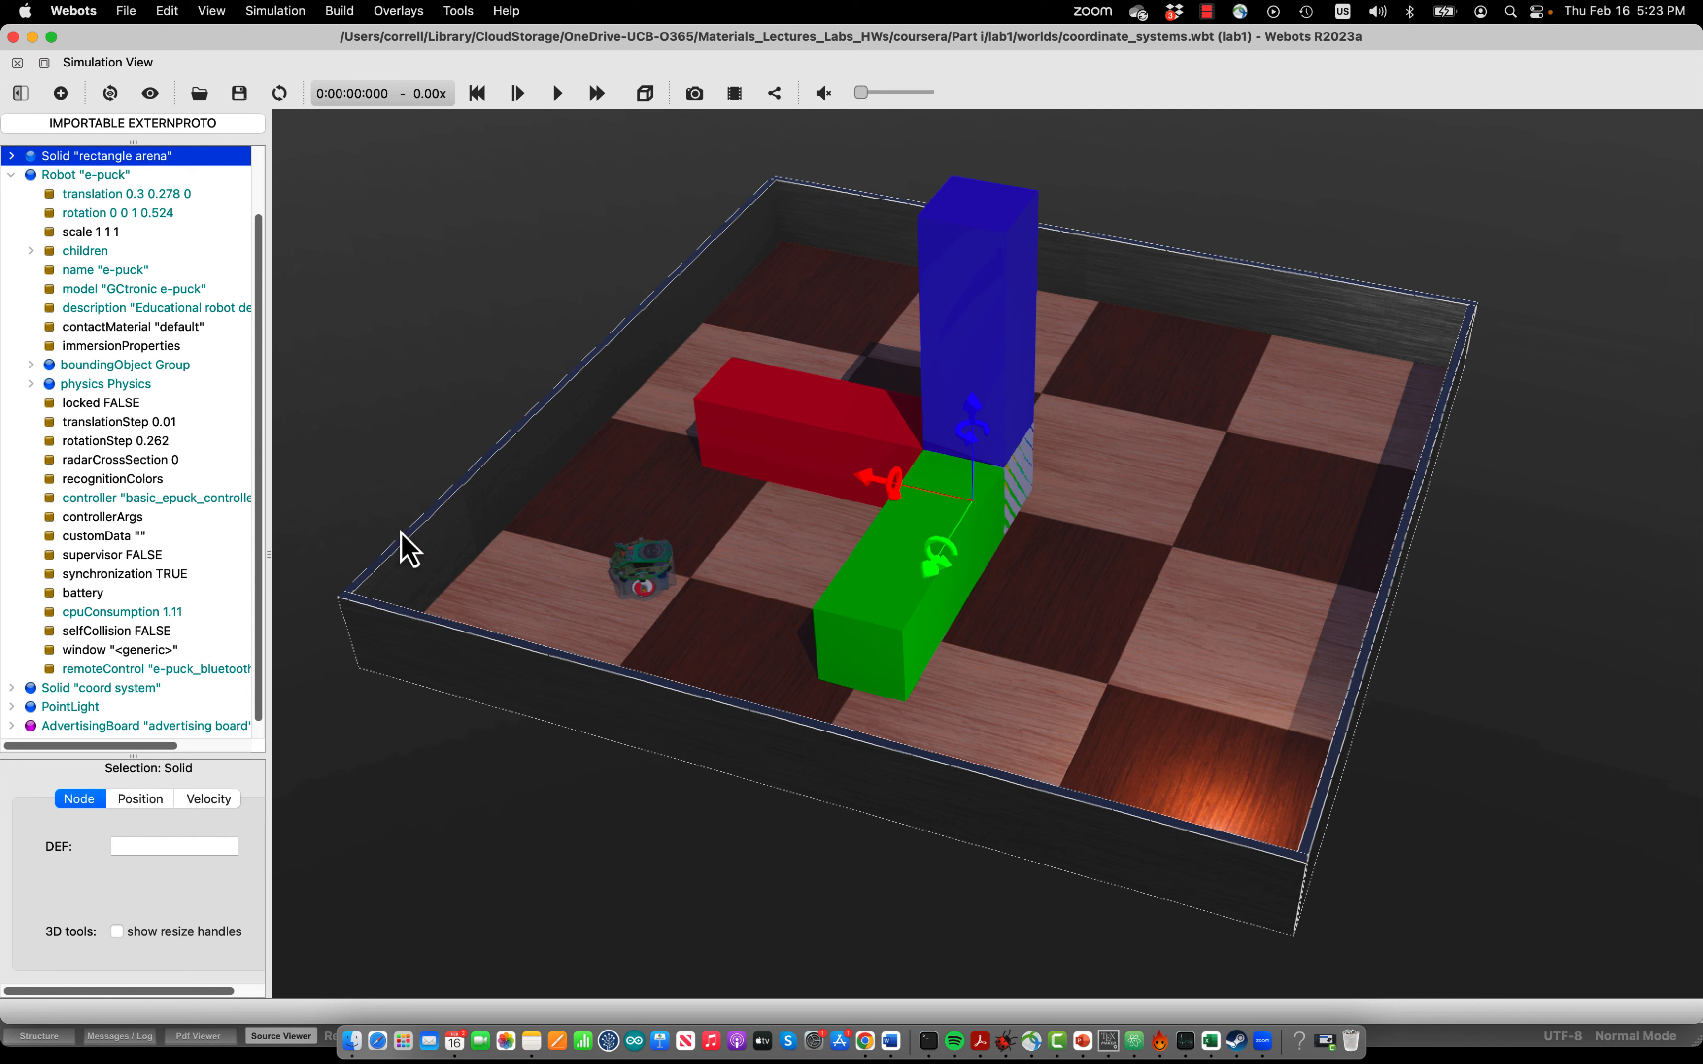
Step: Open the rectangle arena's translation and set its z value to 0.1 m
click(10, 176)
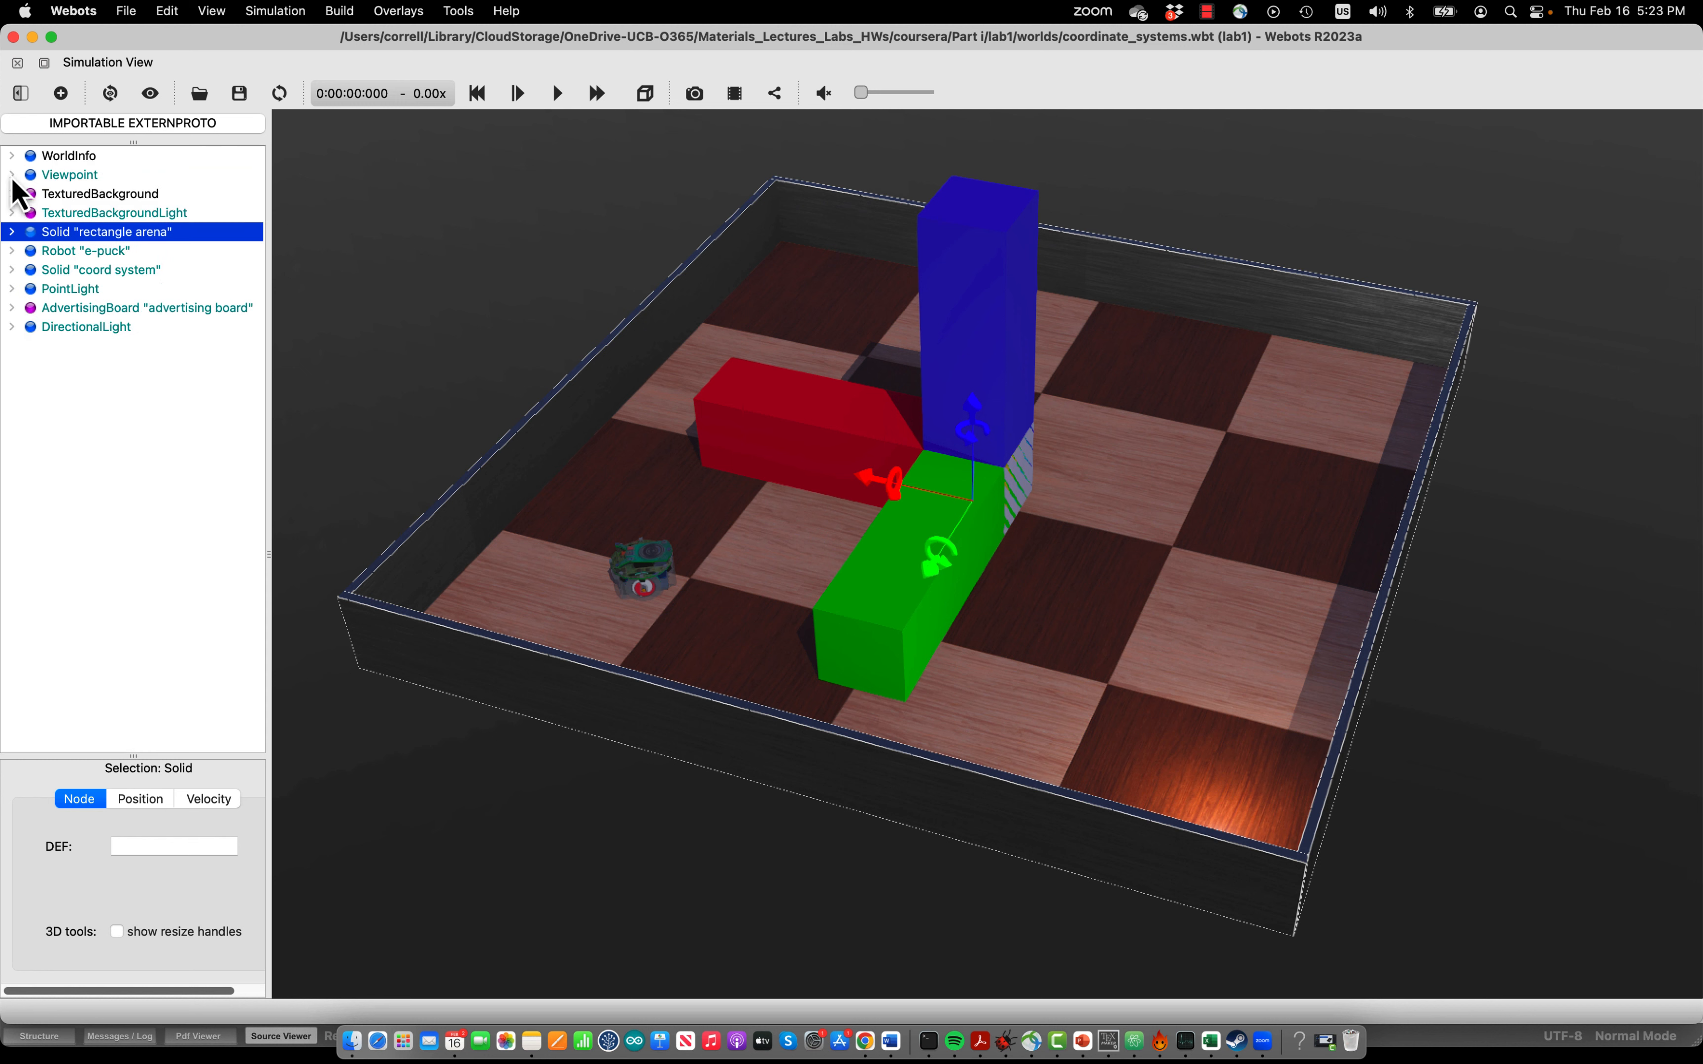
click(12, 232)
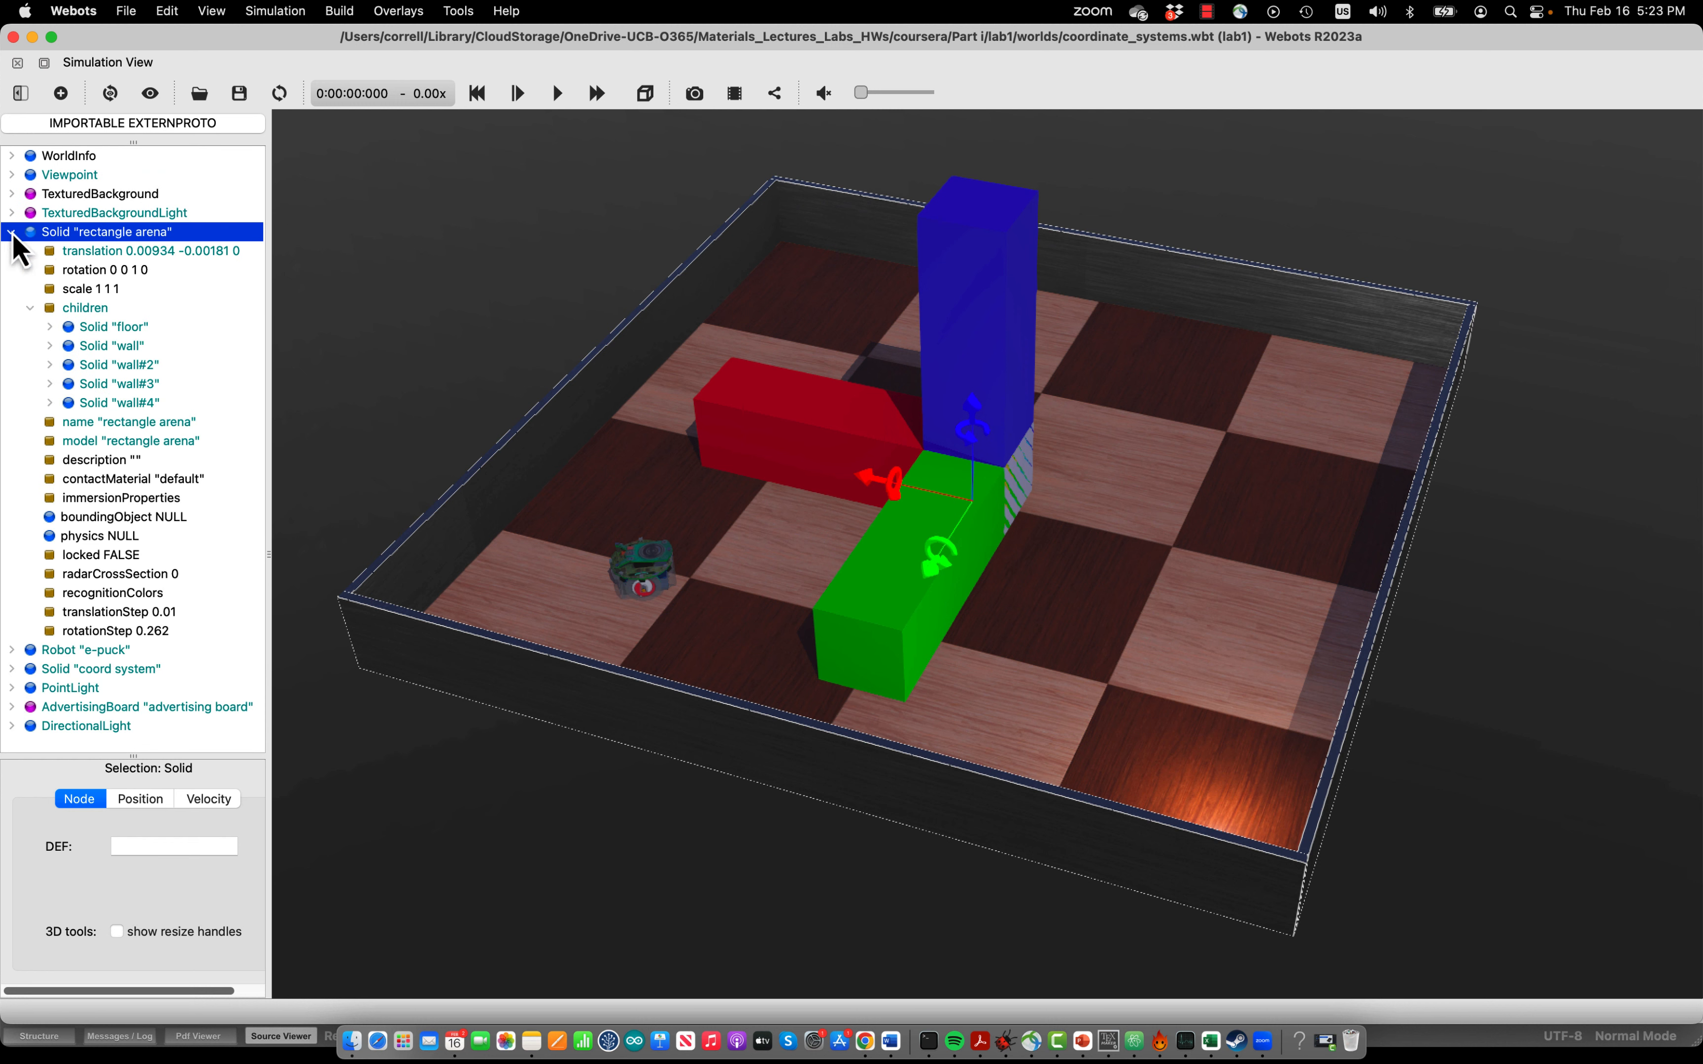
click(95, 253)
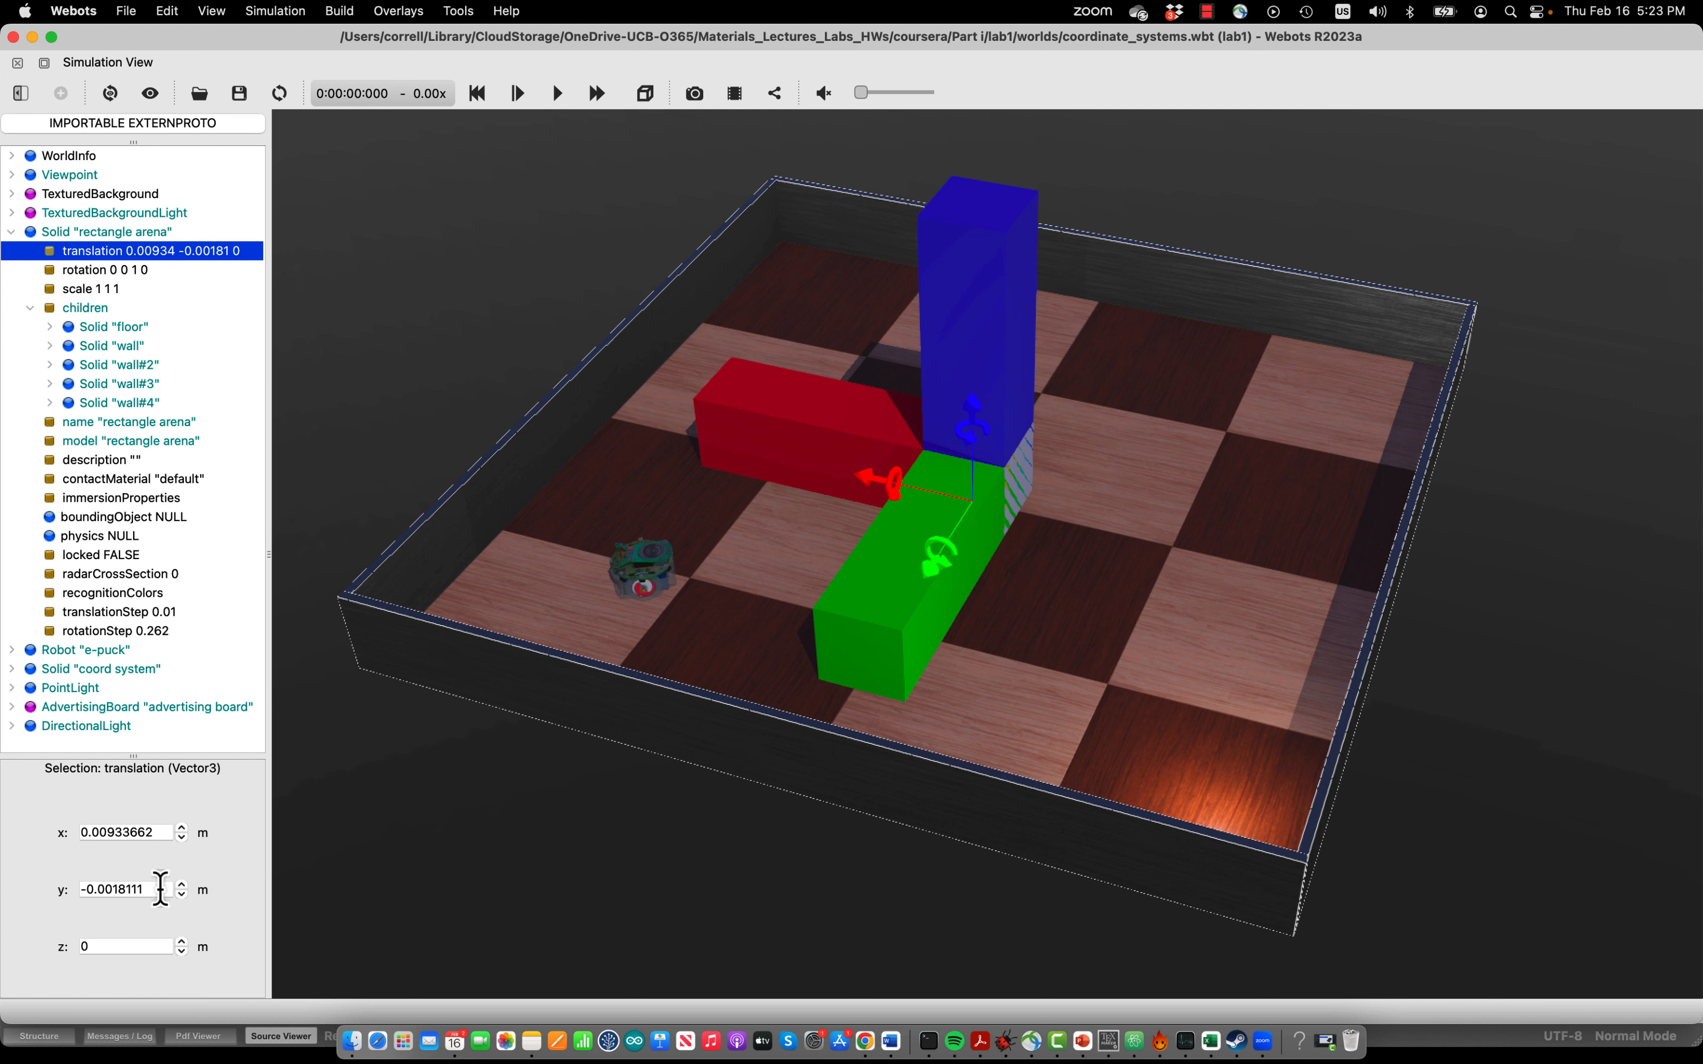
click(135, 941)
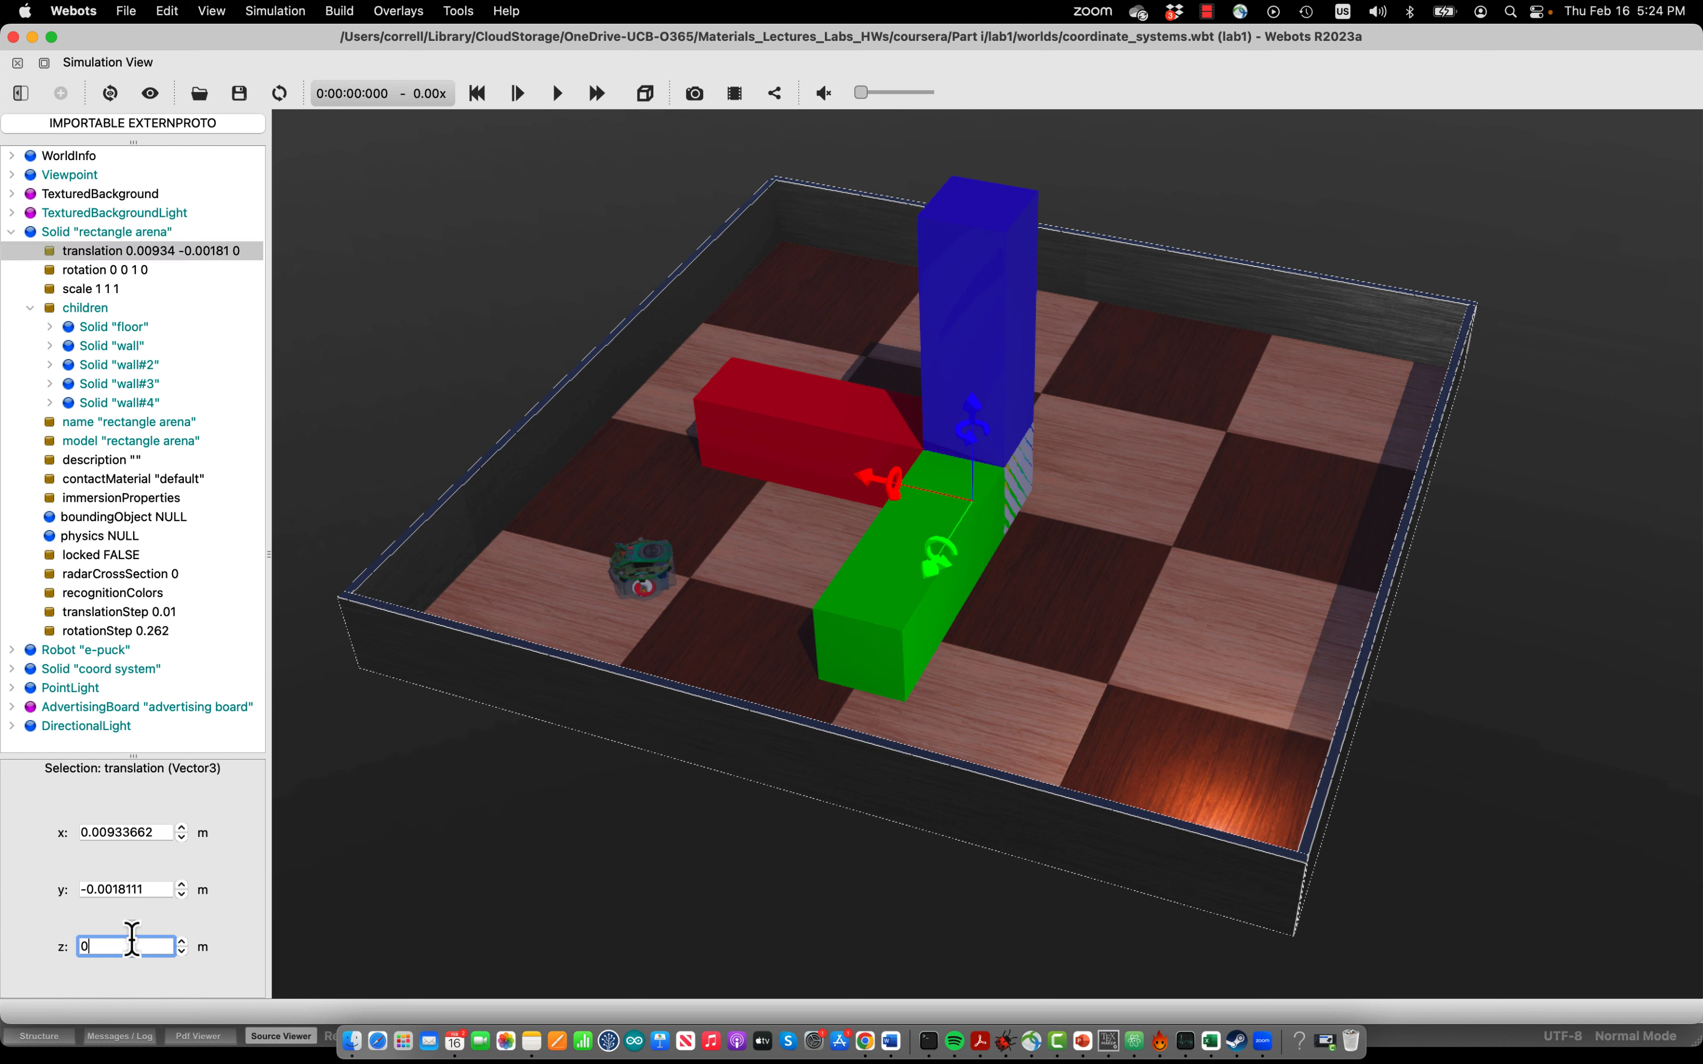
text(.1)
key(Return)
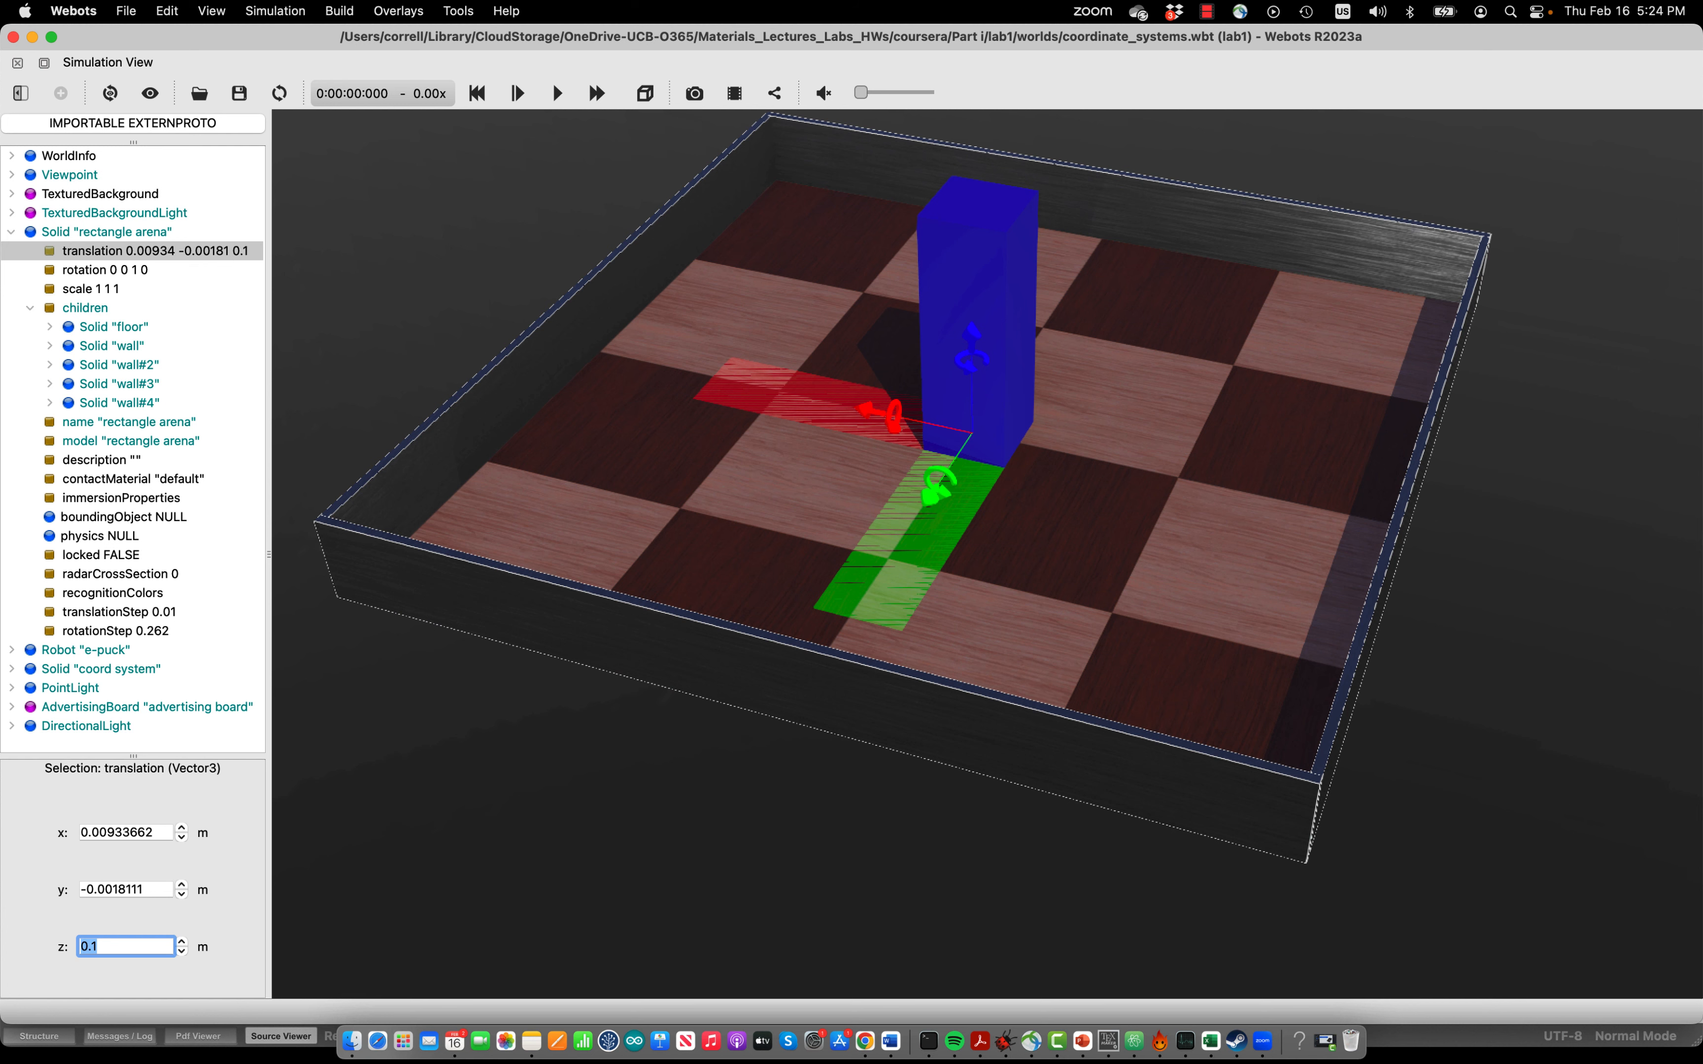
Step: Raise the rectangle arena's z translation to 0.2 m and return it to 0
scroll(182, 950, up, 2)
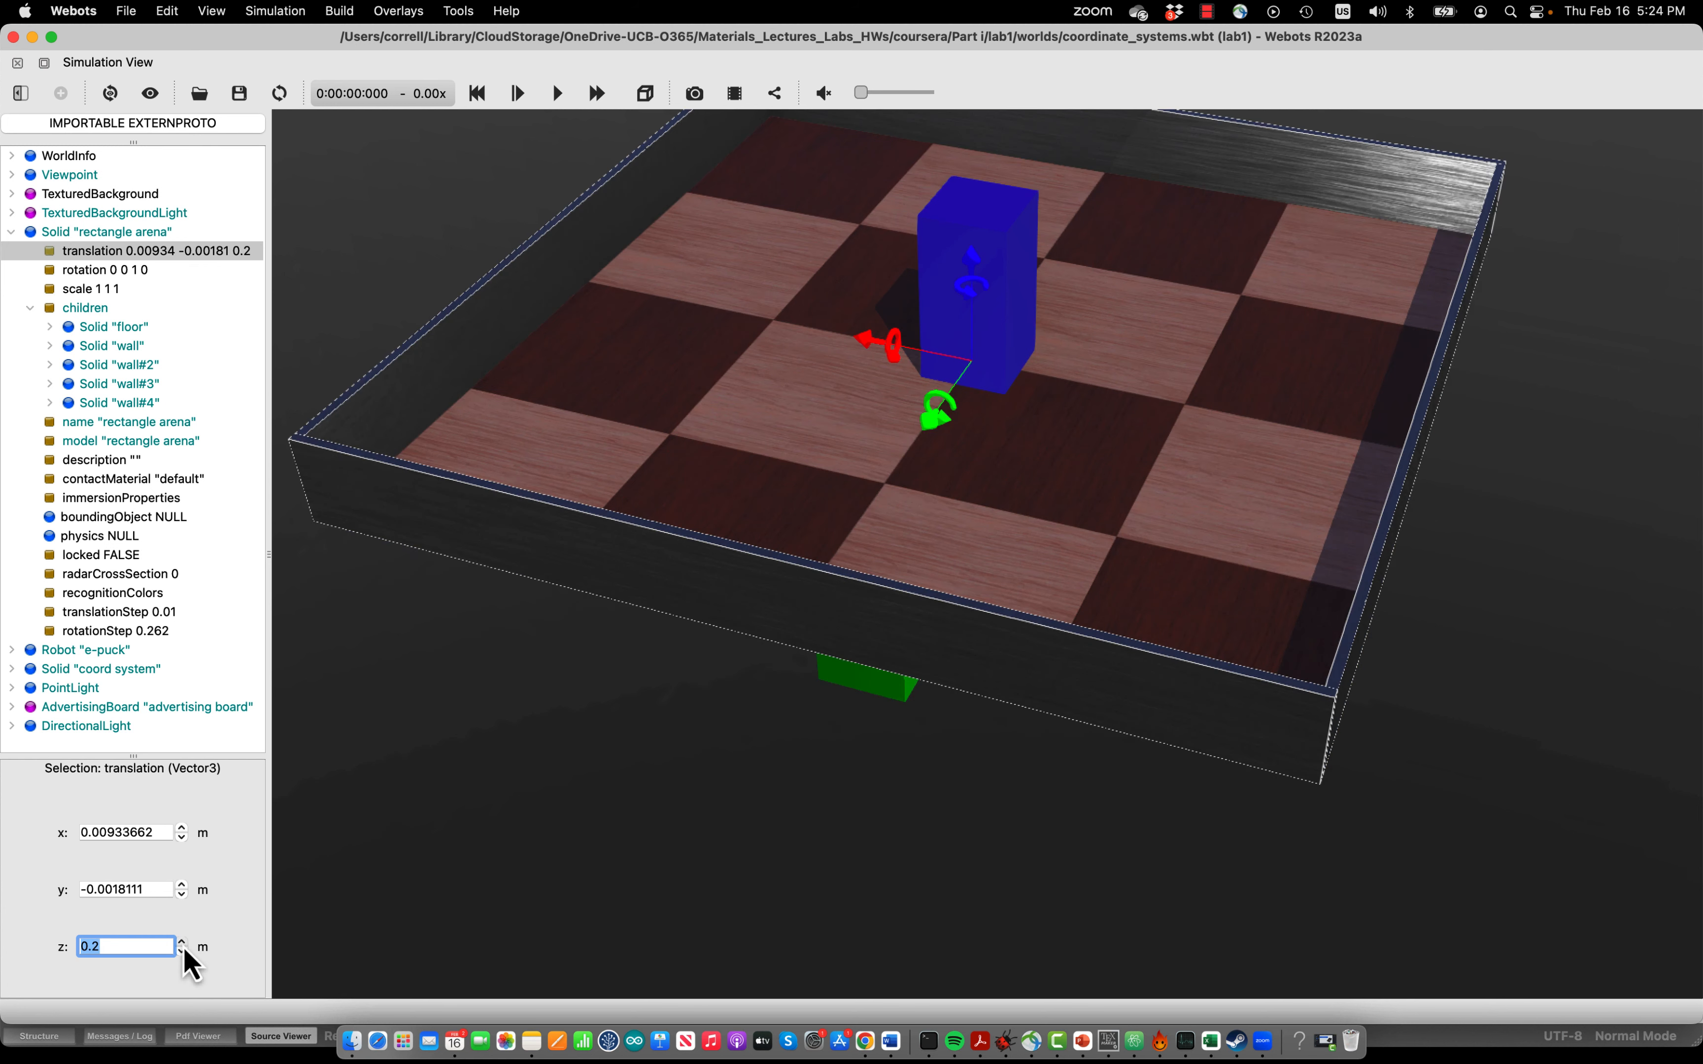
scroll(184, 953, down, 1)
scroll(184, 953, down, 2)
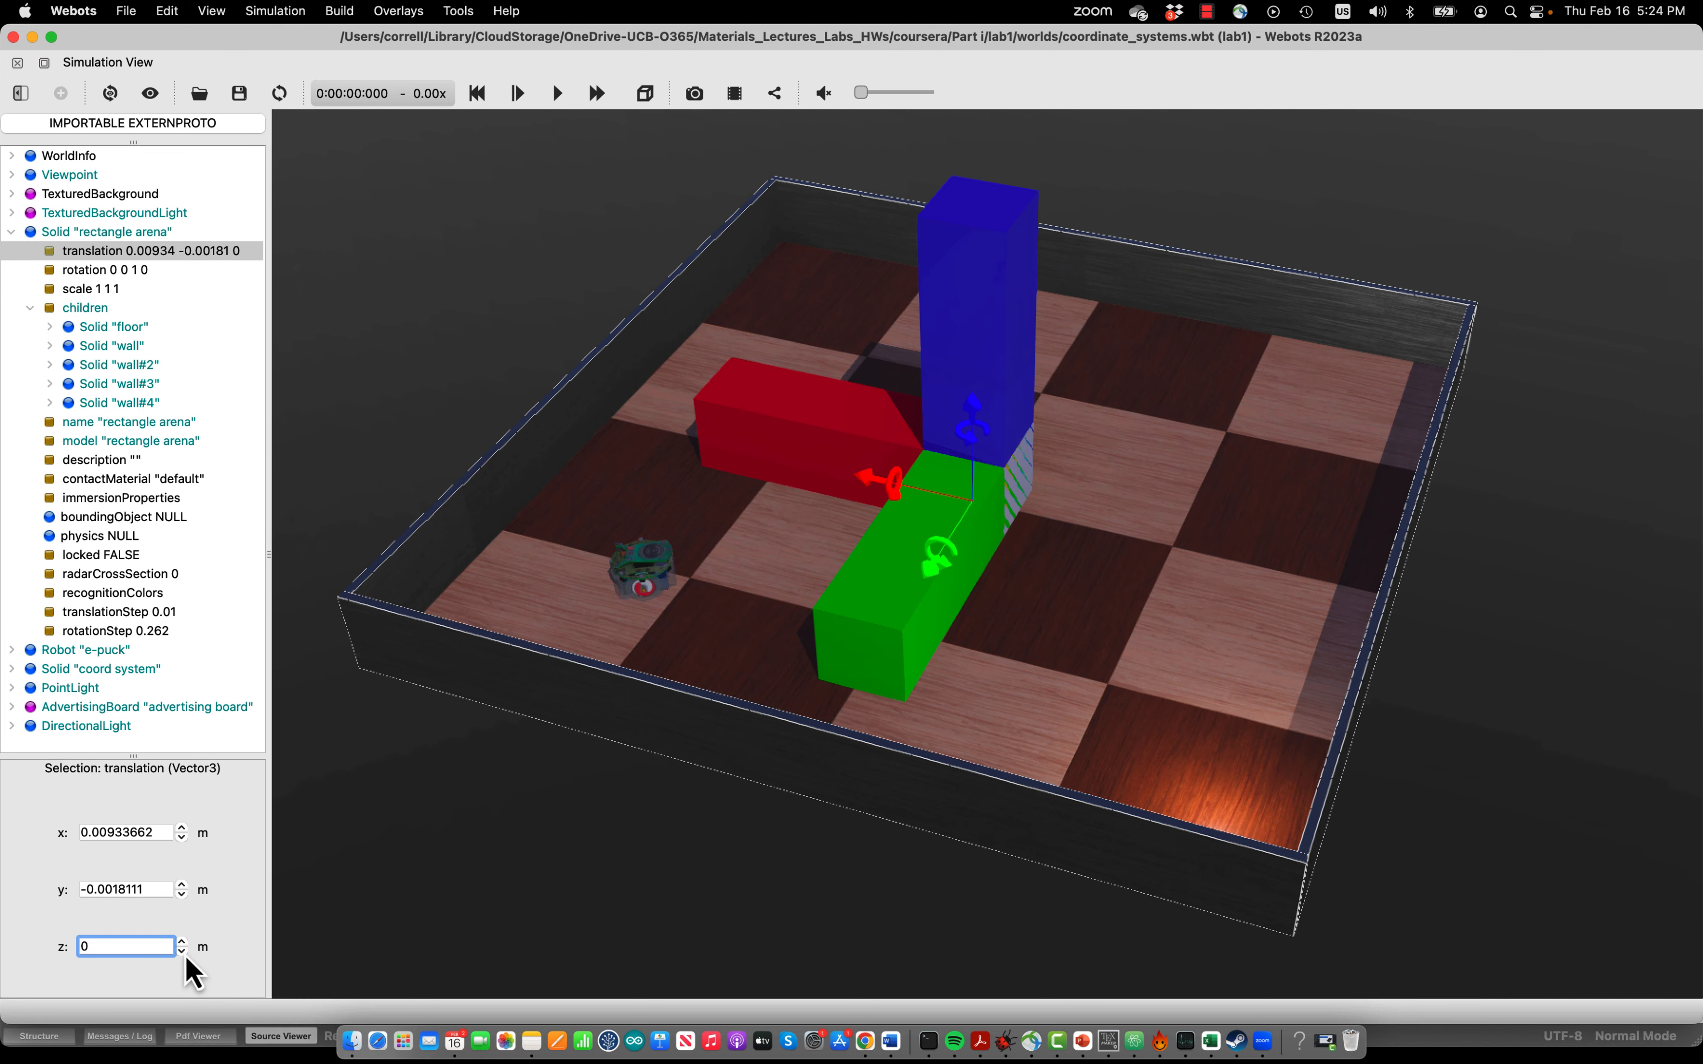
Step: Set the rectangle arena's y translation to 0.1 m
click(146, 888)
drag(146, 889, 31, 894)
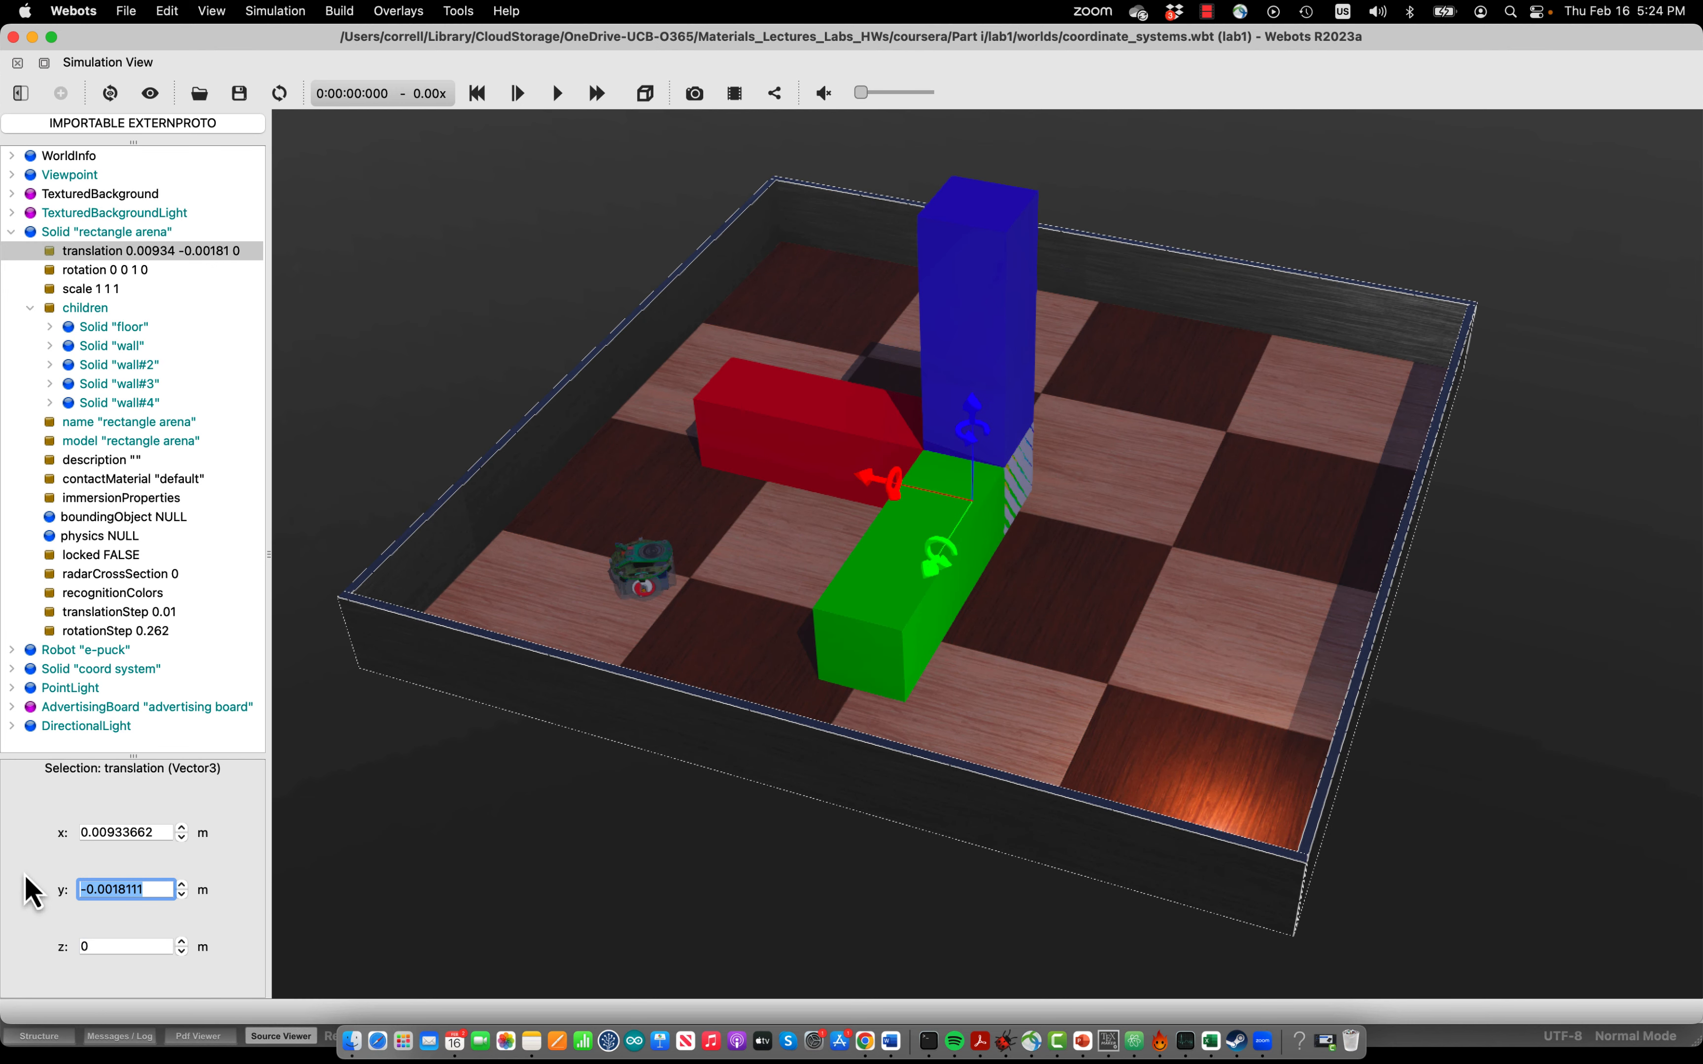
text(0.1)
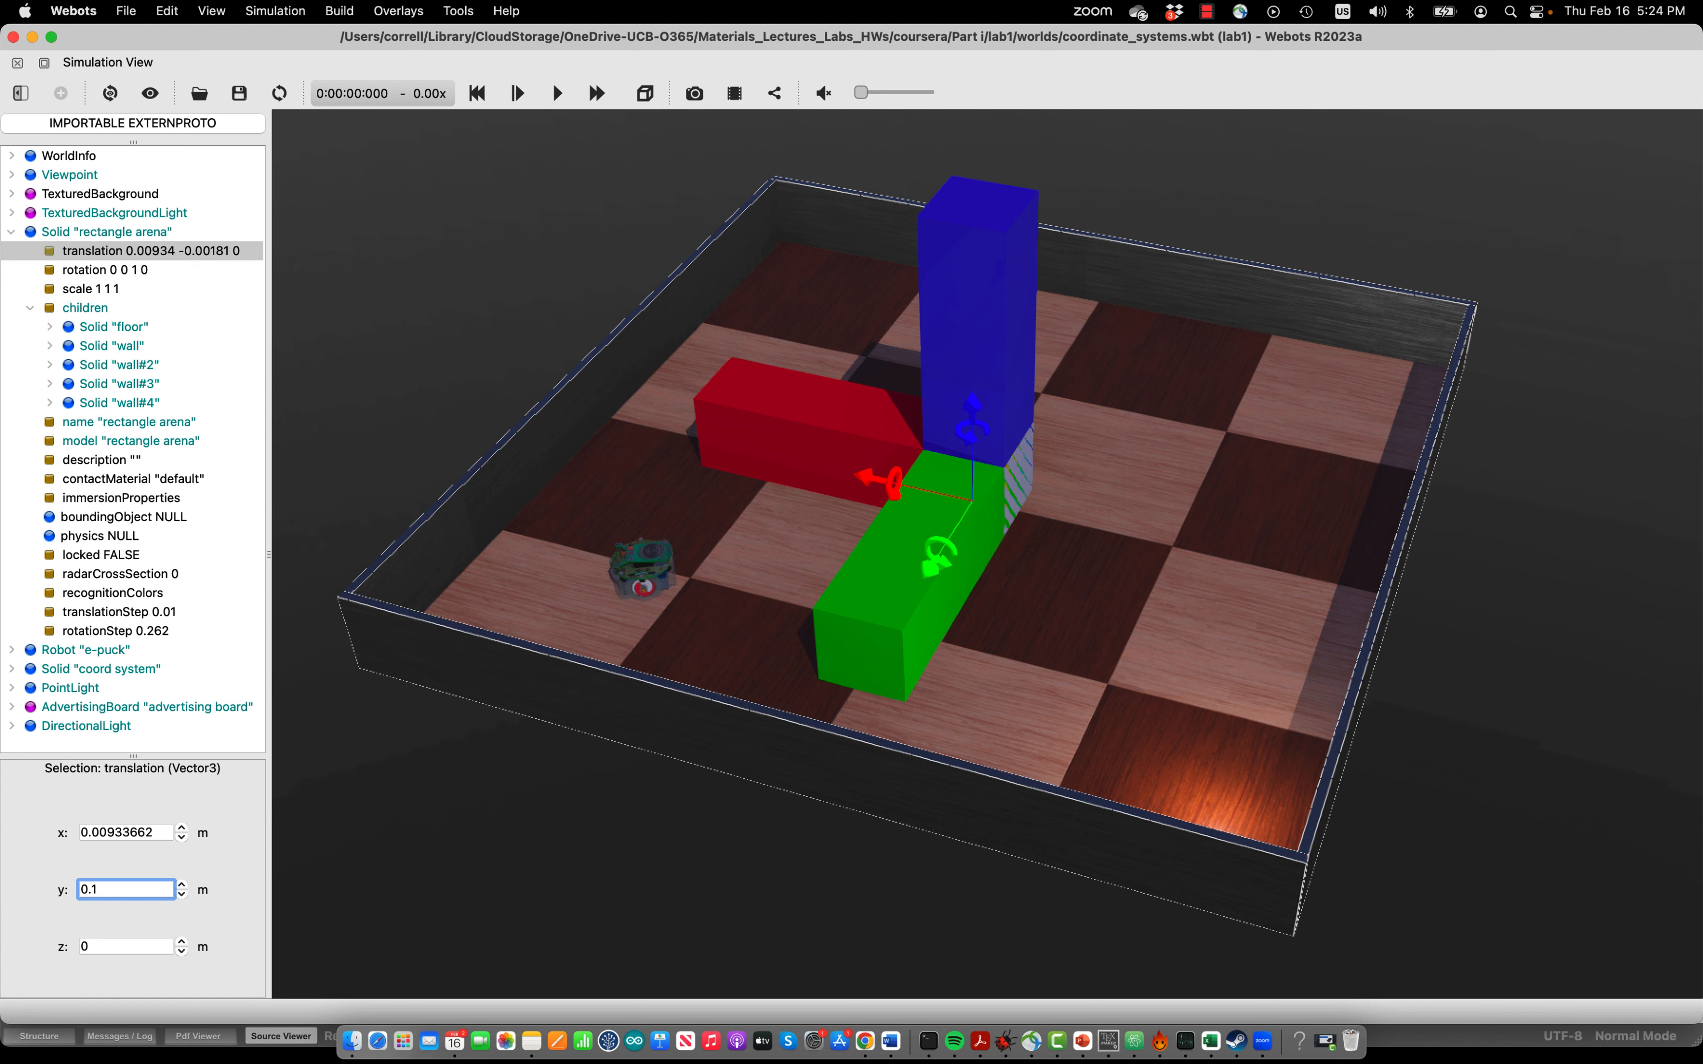
key(Return)
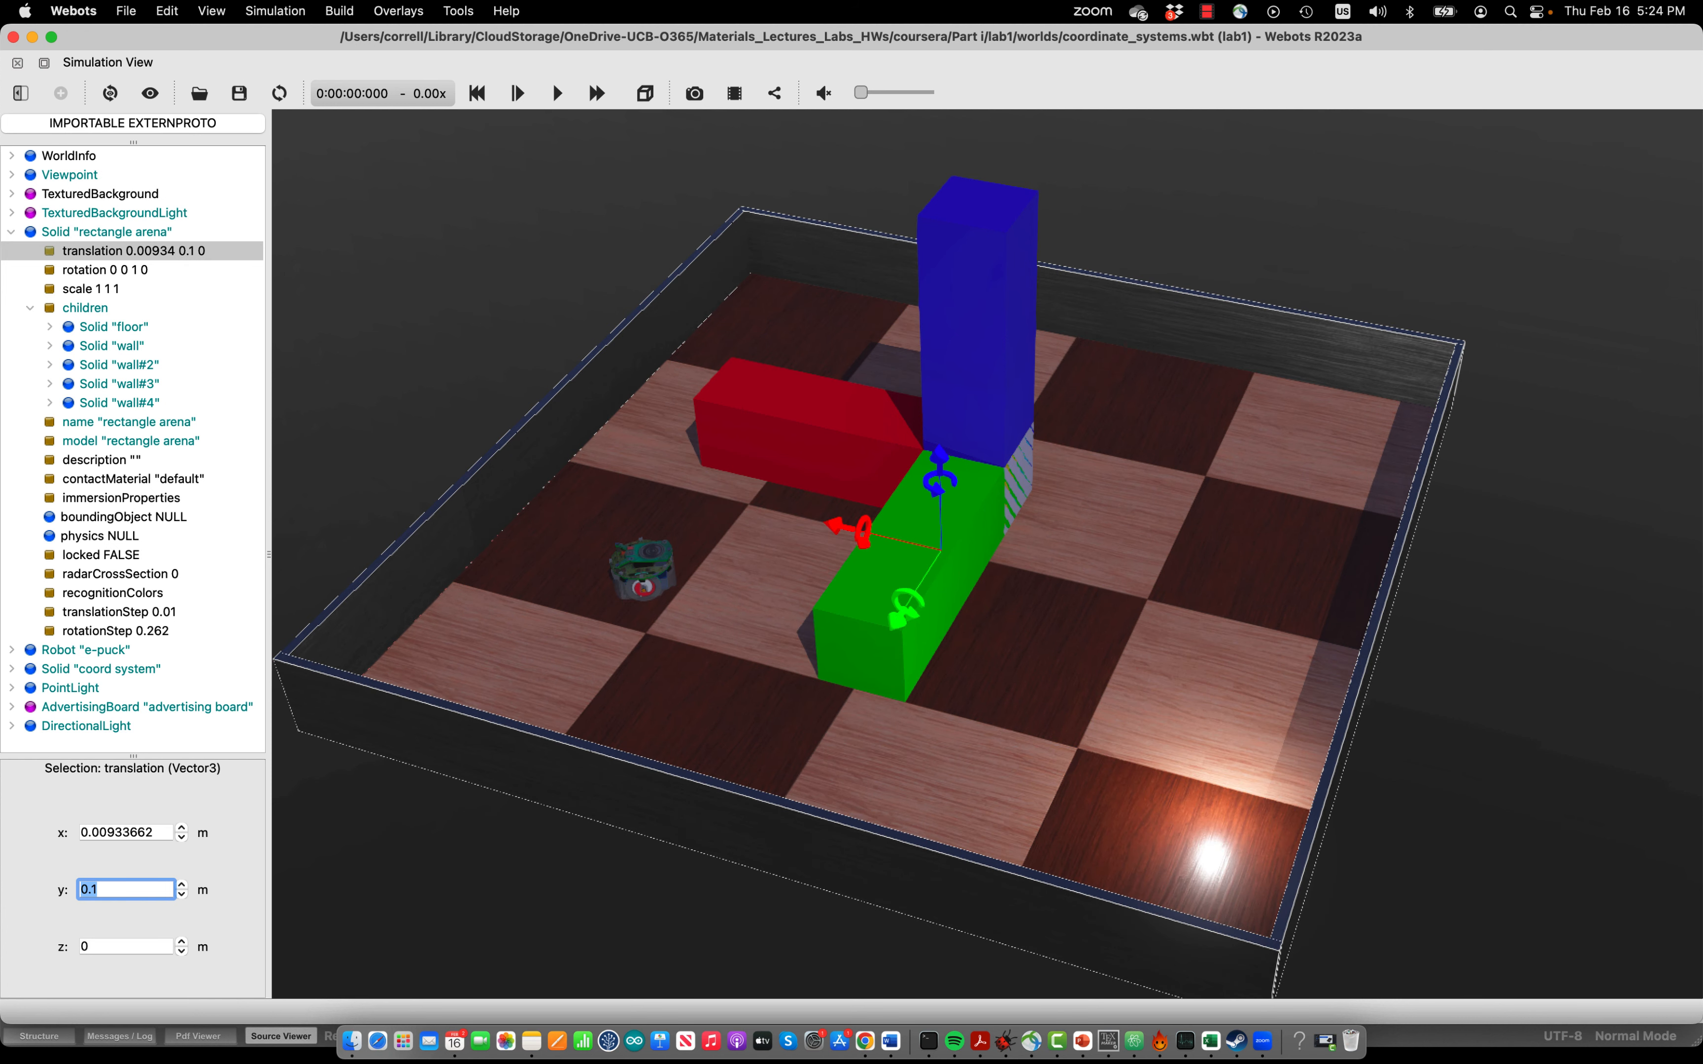
Step: Set the rectangle arena's x translation to 0.1 m and change it to -0.2 m
double_click(116, 832)
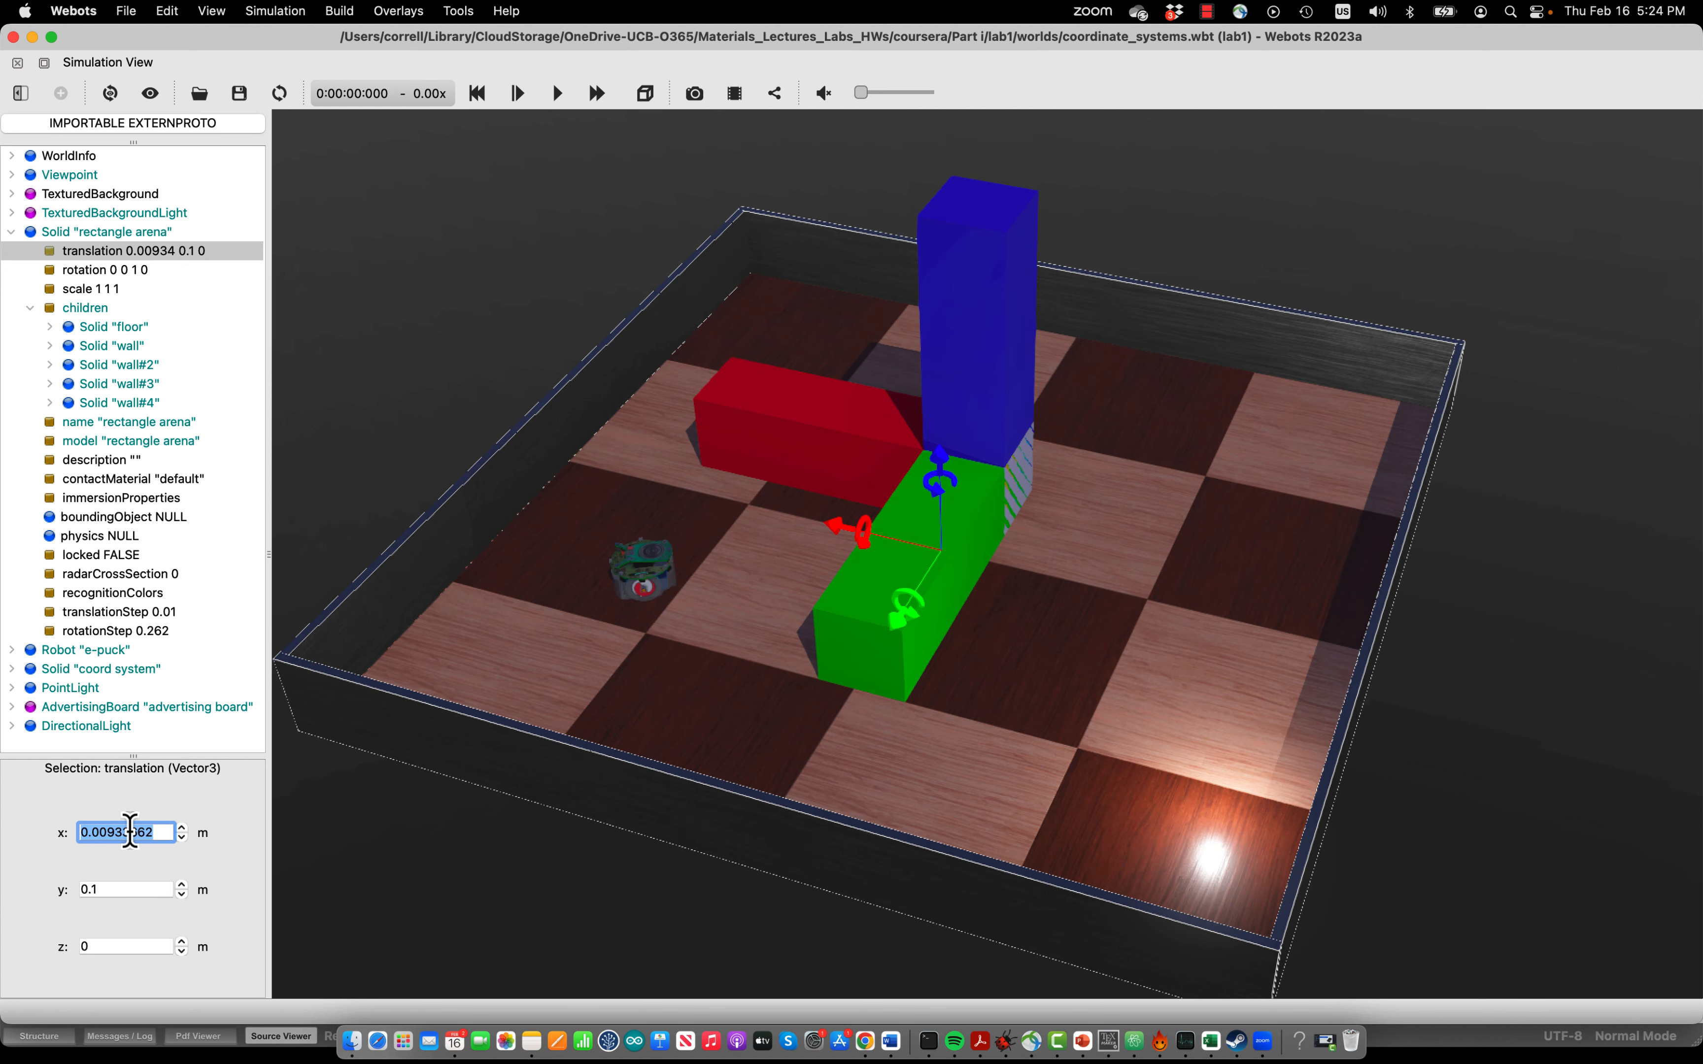
text(0.12)
key(Return)
text(-0.2)
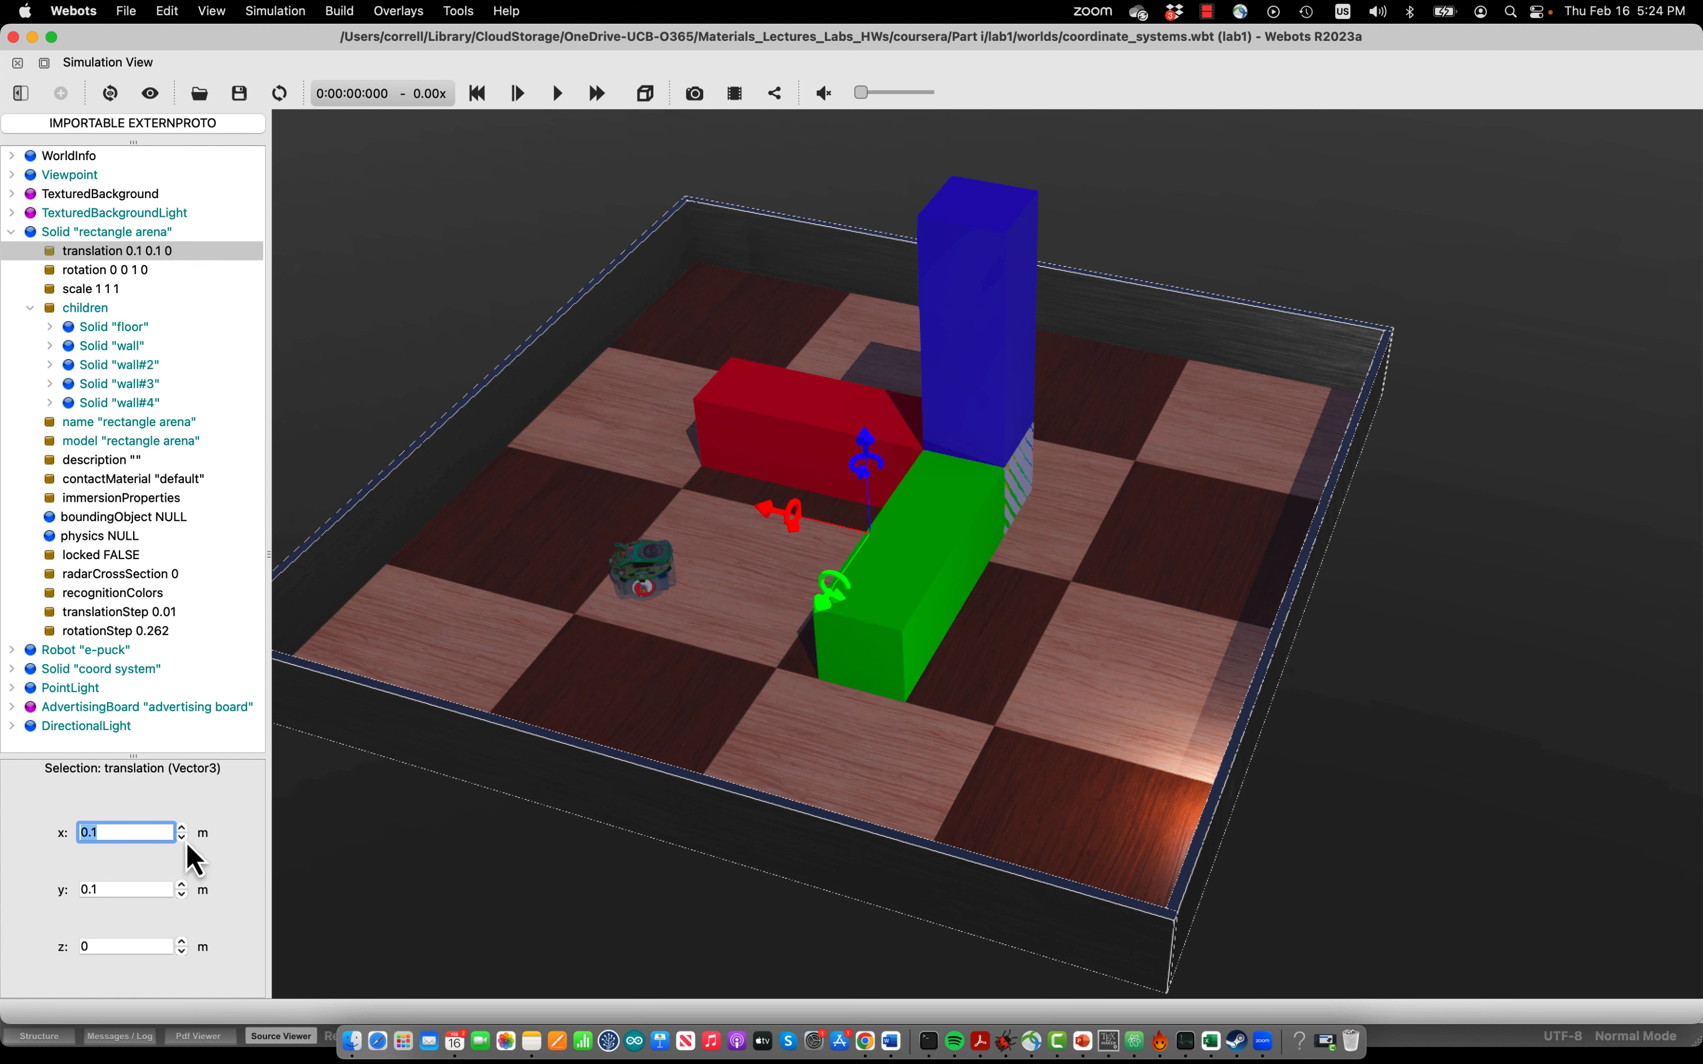
key(Return)
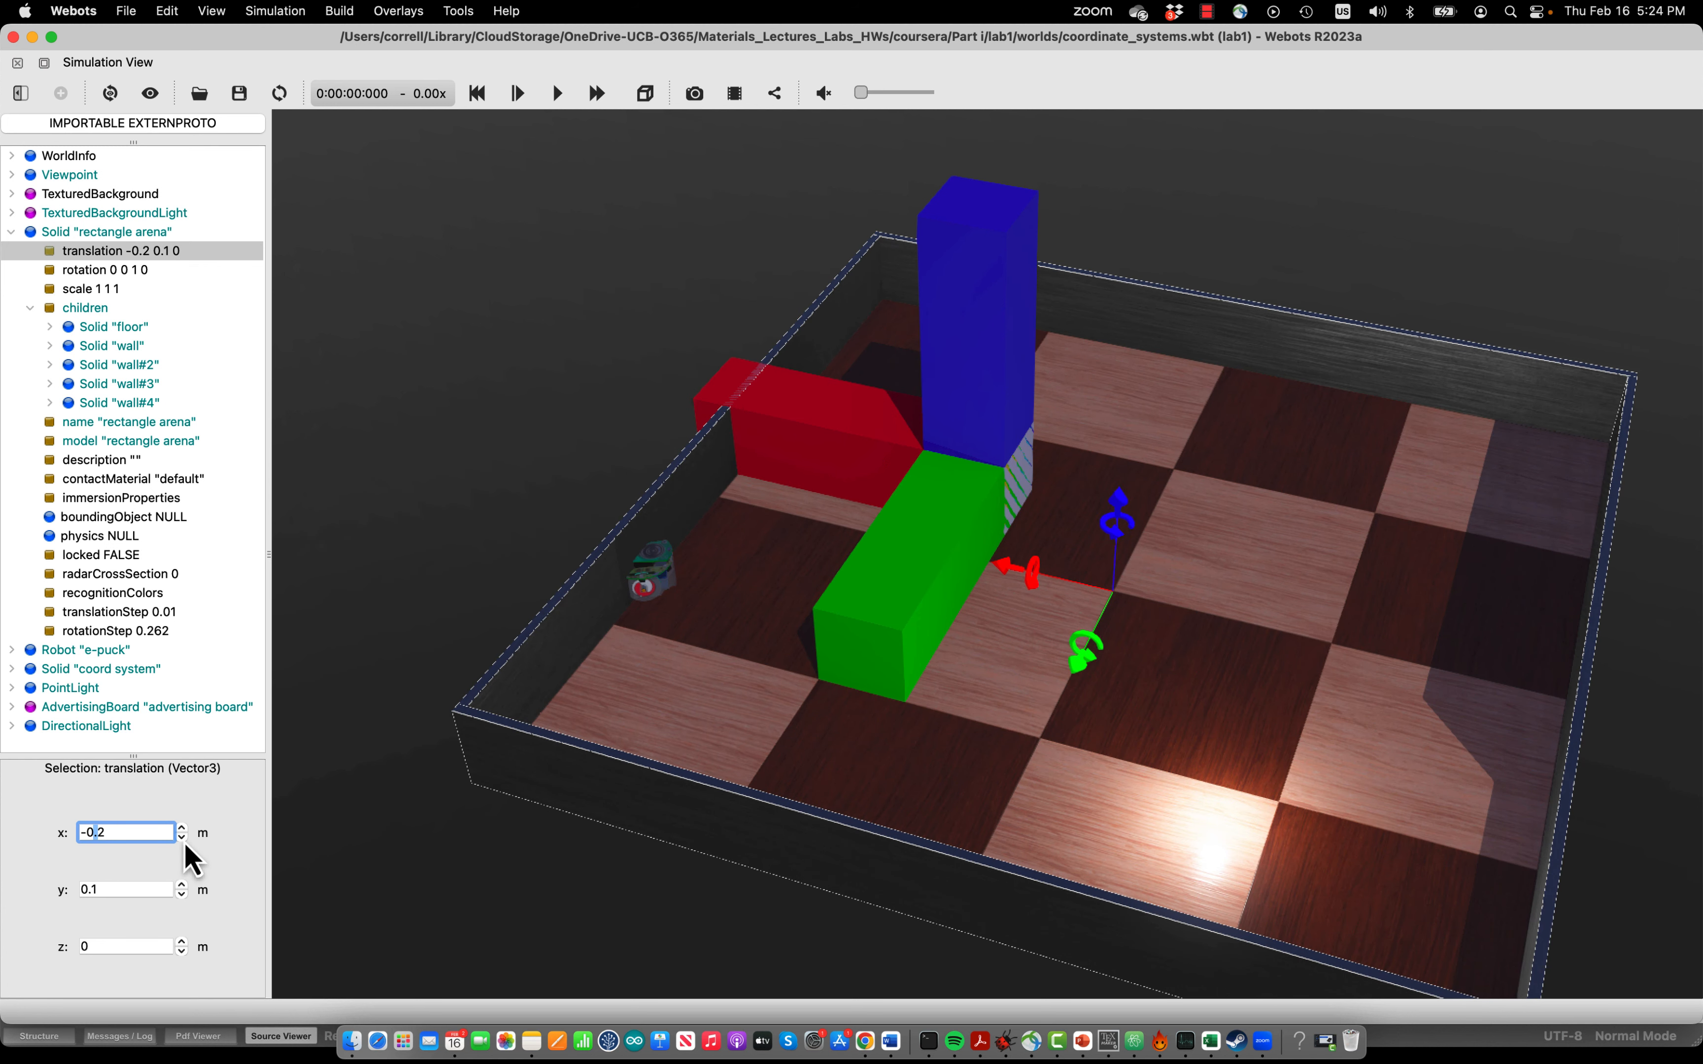
Step: Shift the rectangle arena's x translation in 0.1 m increments to -0.4 m, up to 0.2 m, and back to 0
click(183, 838)
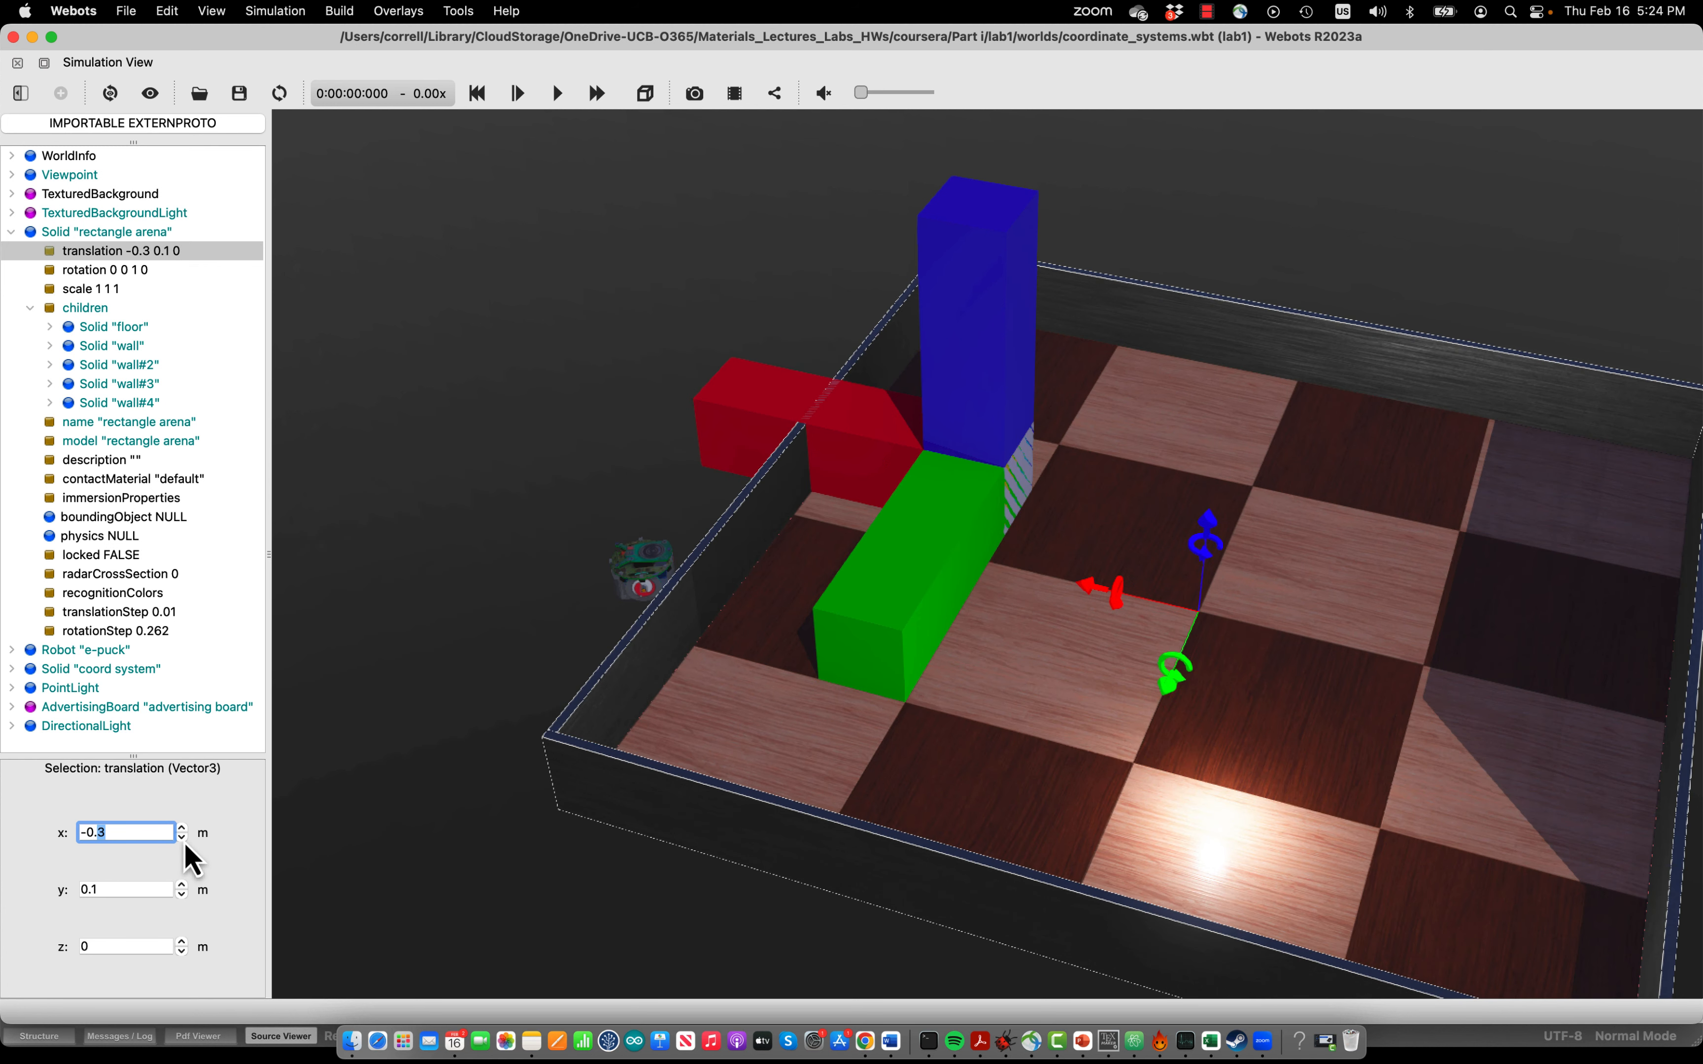
click(182, 838)
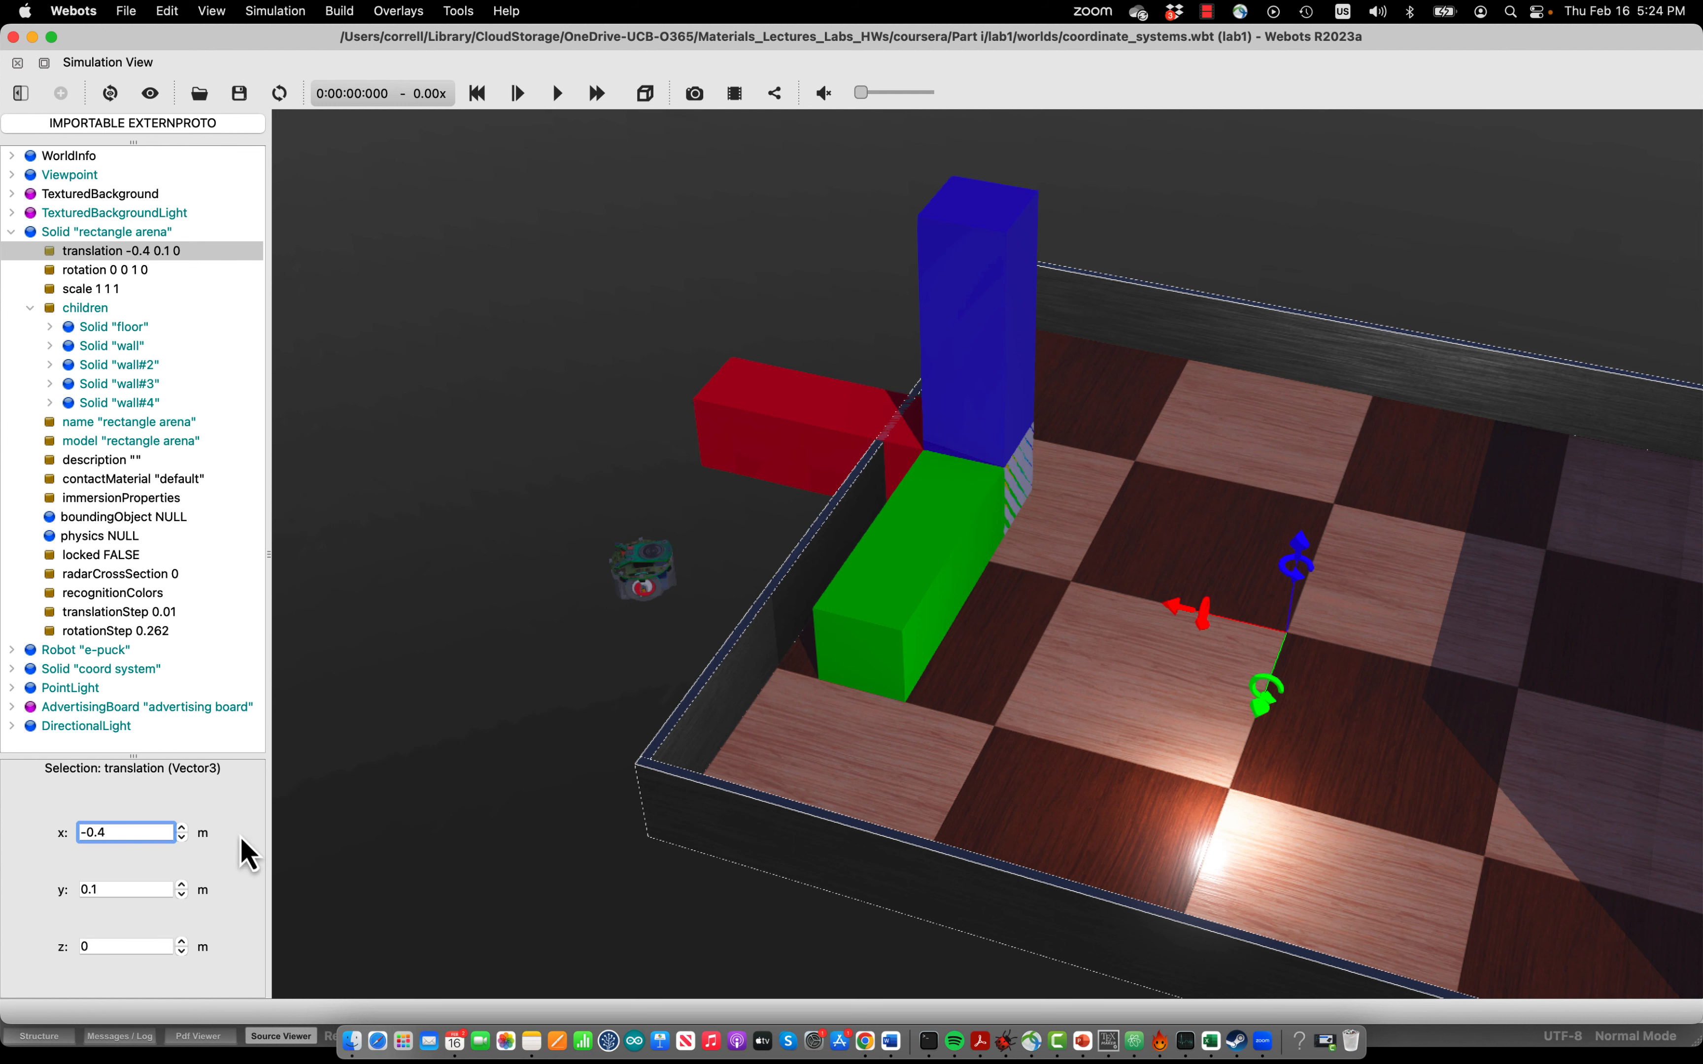
click(181, 828)
click(182, 829)
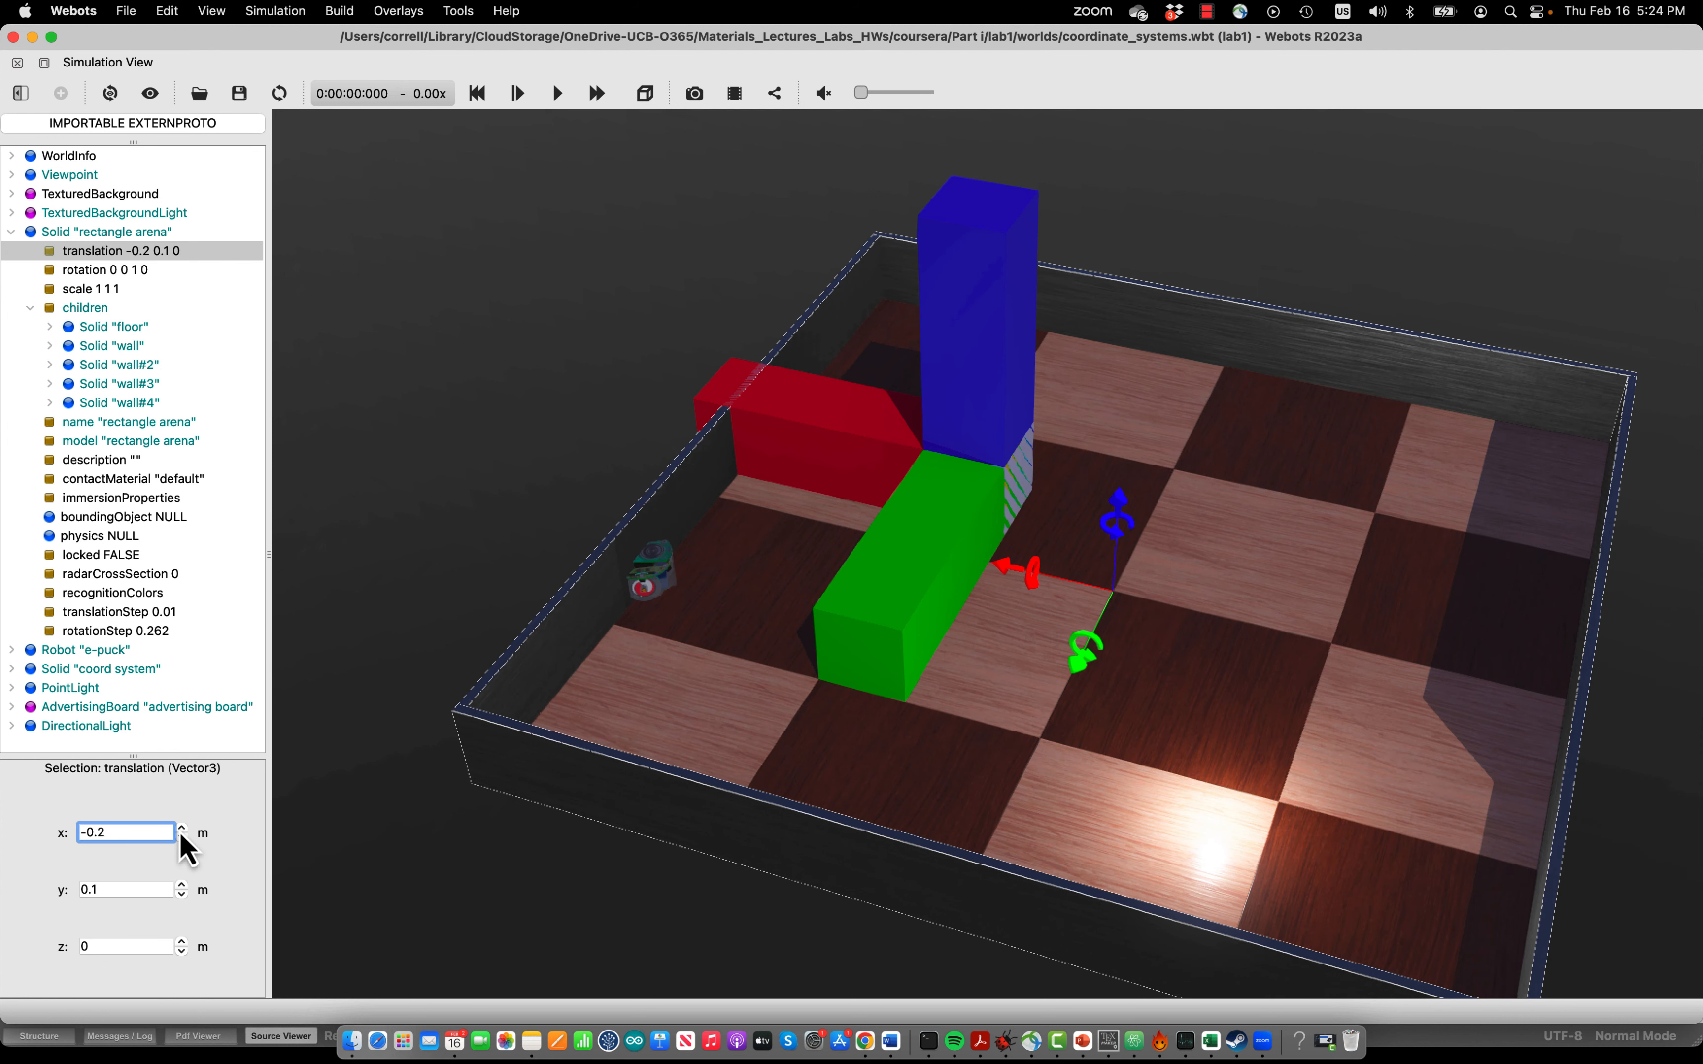
click(182, 829)
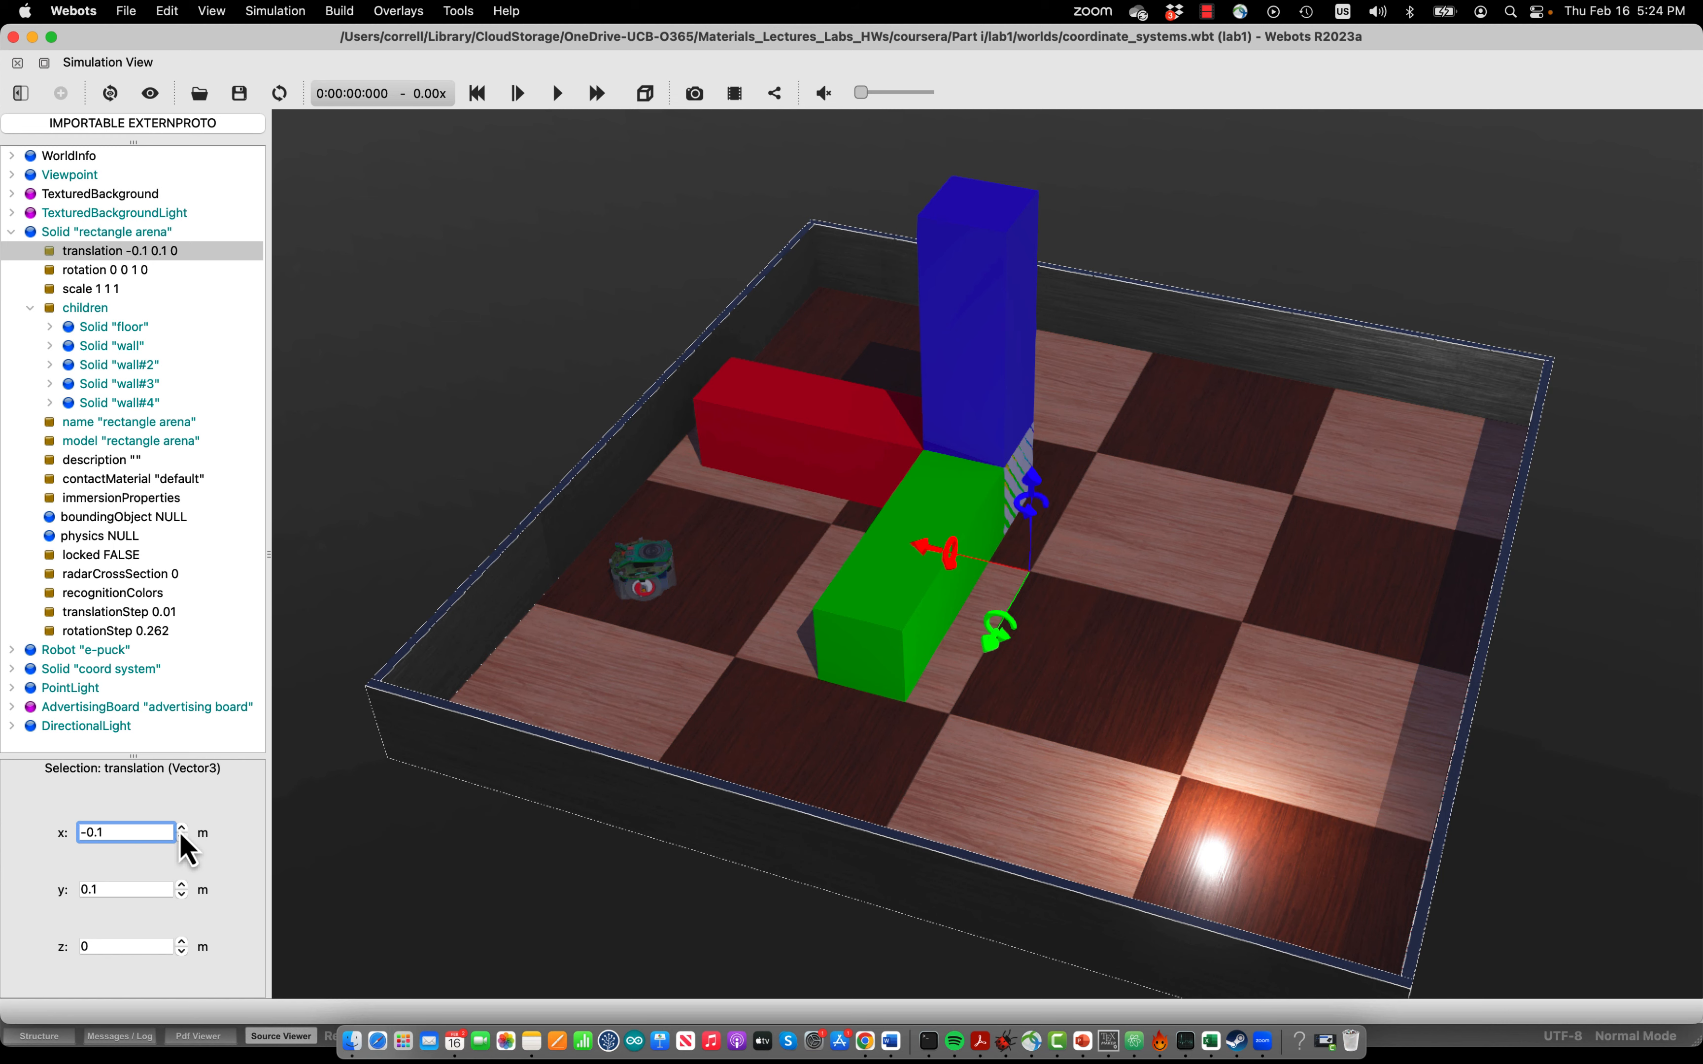
click(181, 829)
click(182, 828)
click(181, 828)
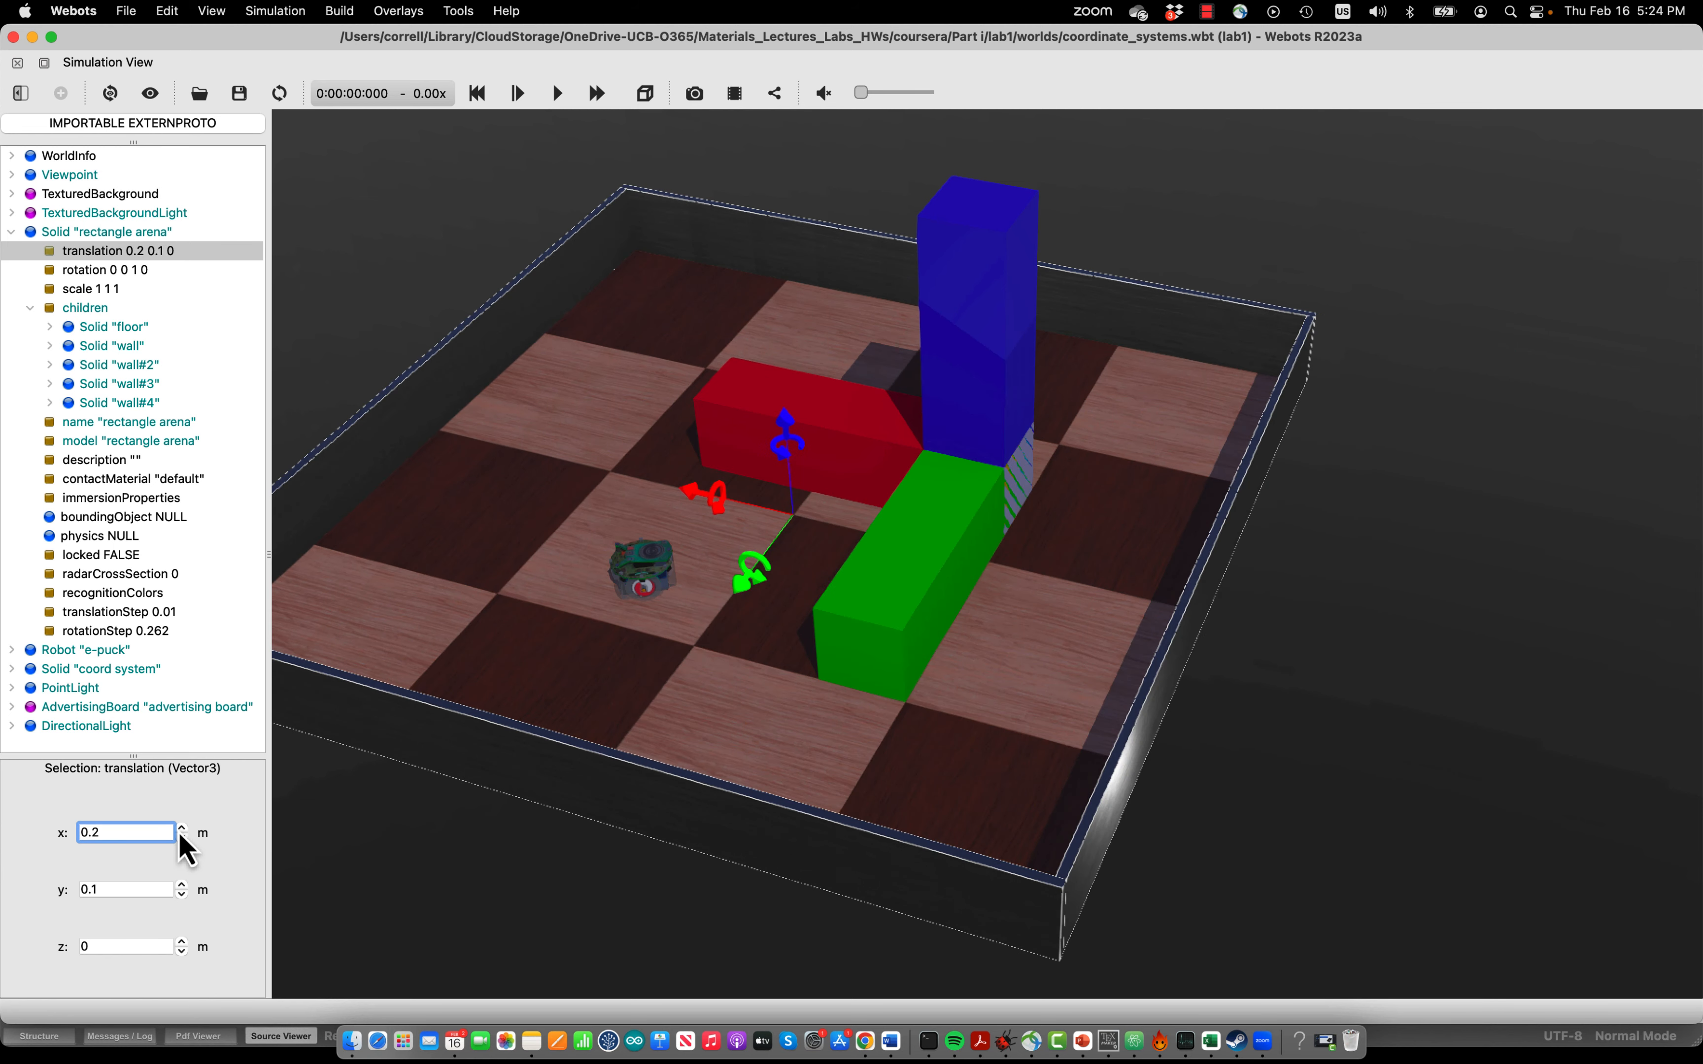
click(181, 831)
click(180, 837)
click(181, 838)
click(181, 837)
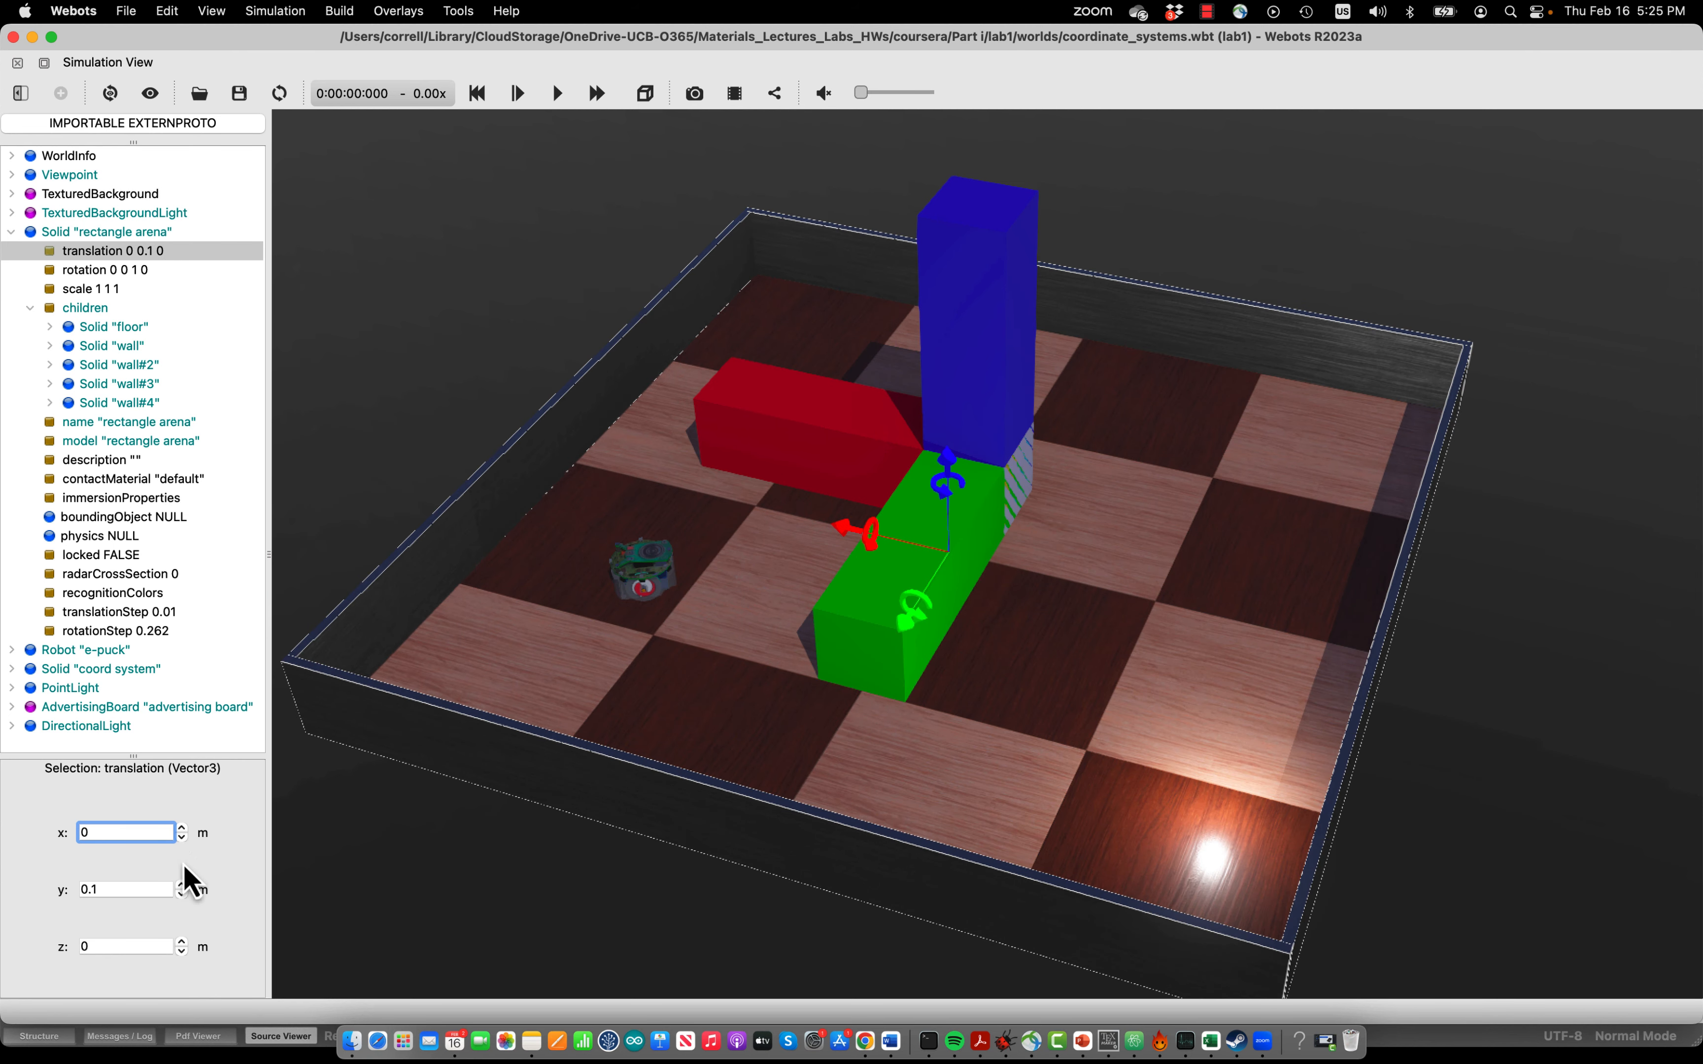
Step: Shift the rectangle arena's y translation to -0.3 m and its z translation to 0.1 m, returning each to 0
click(182, 896)
click(182, 895)
click(181, 895)
click(181, 895)
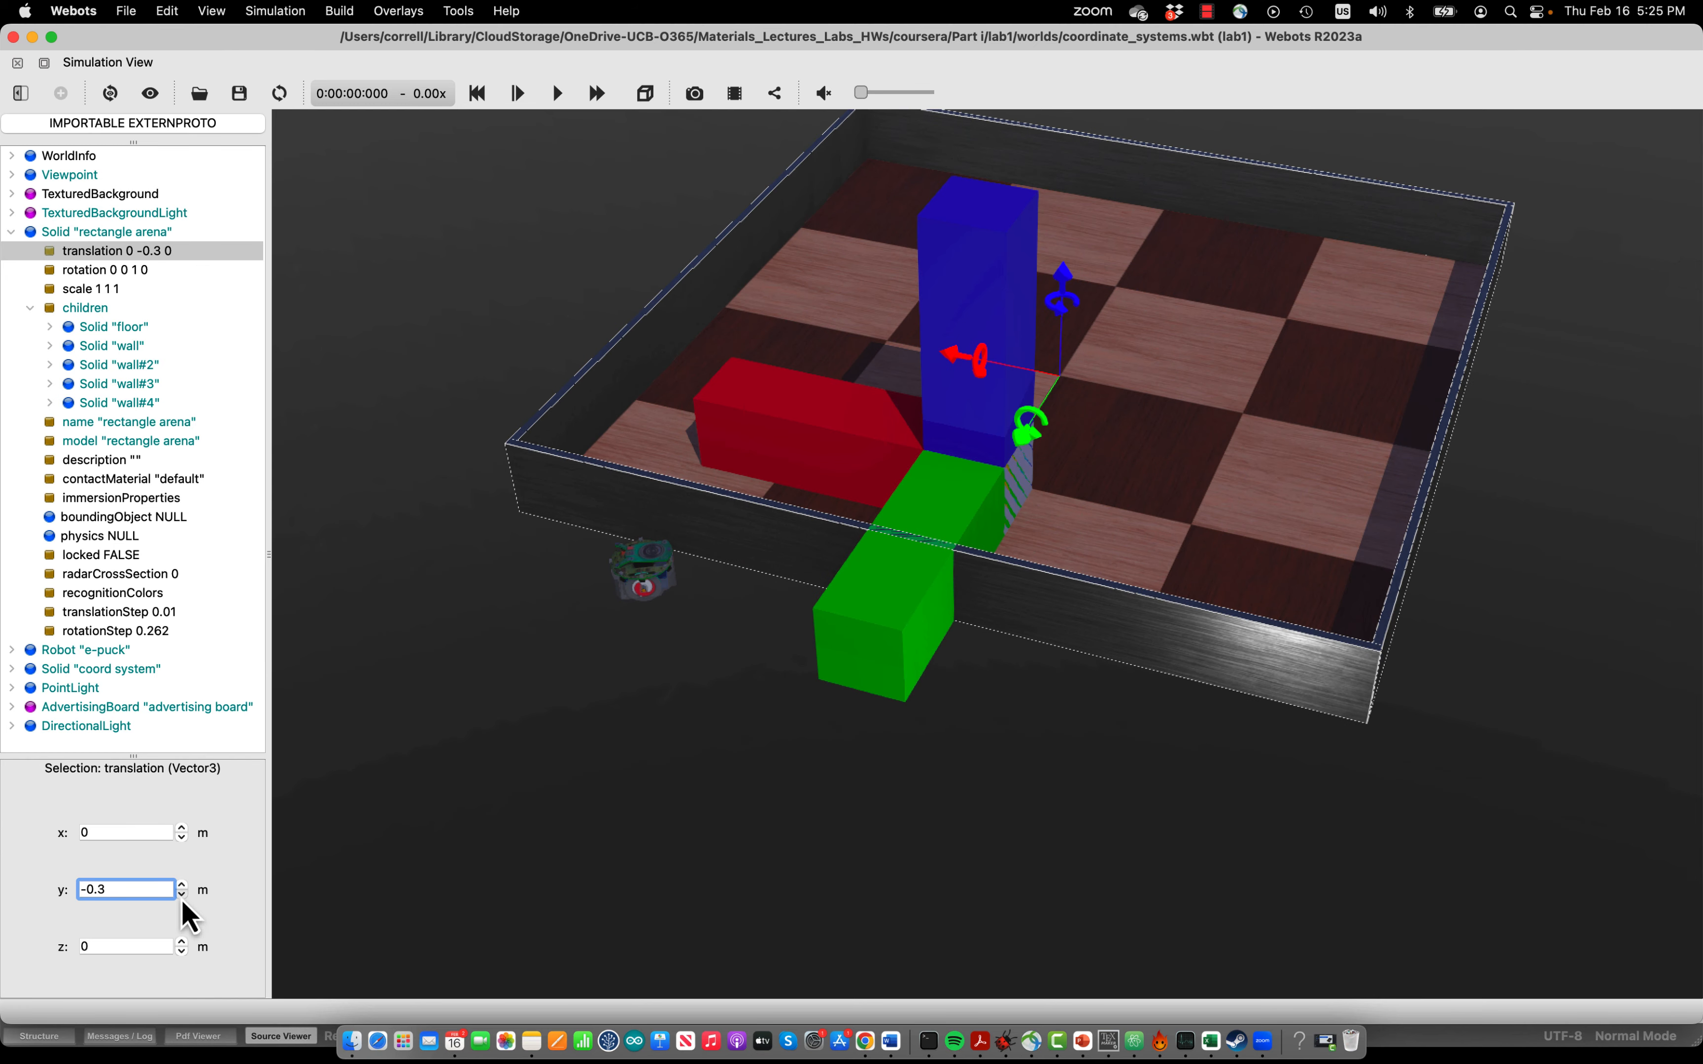
click(182, 885)
click(181, 884)
click(181, 885)
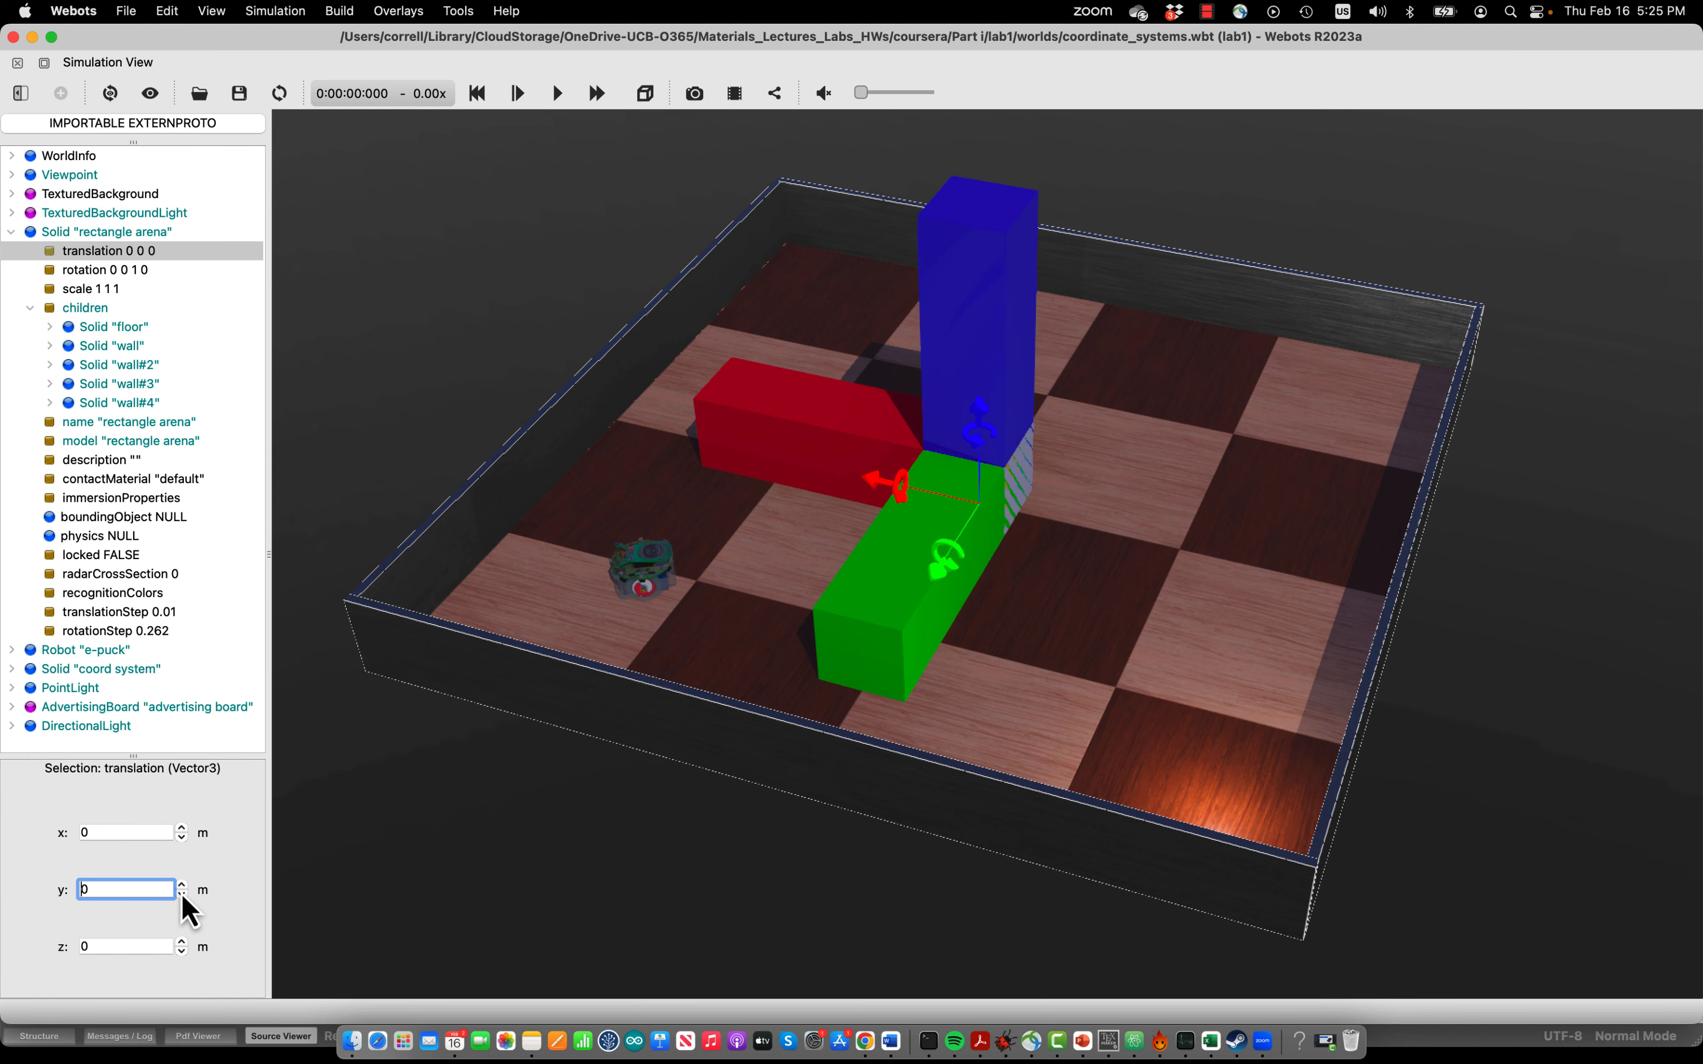
click(182, 943)
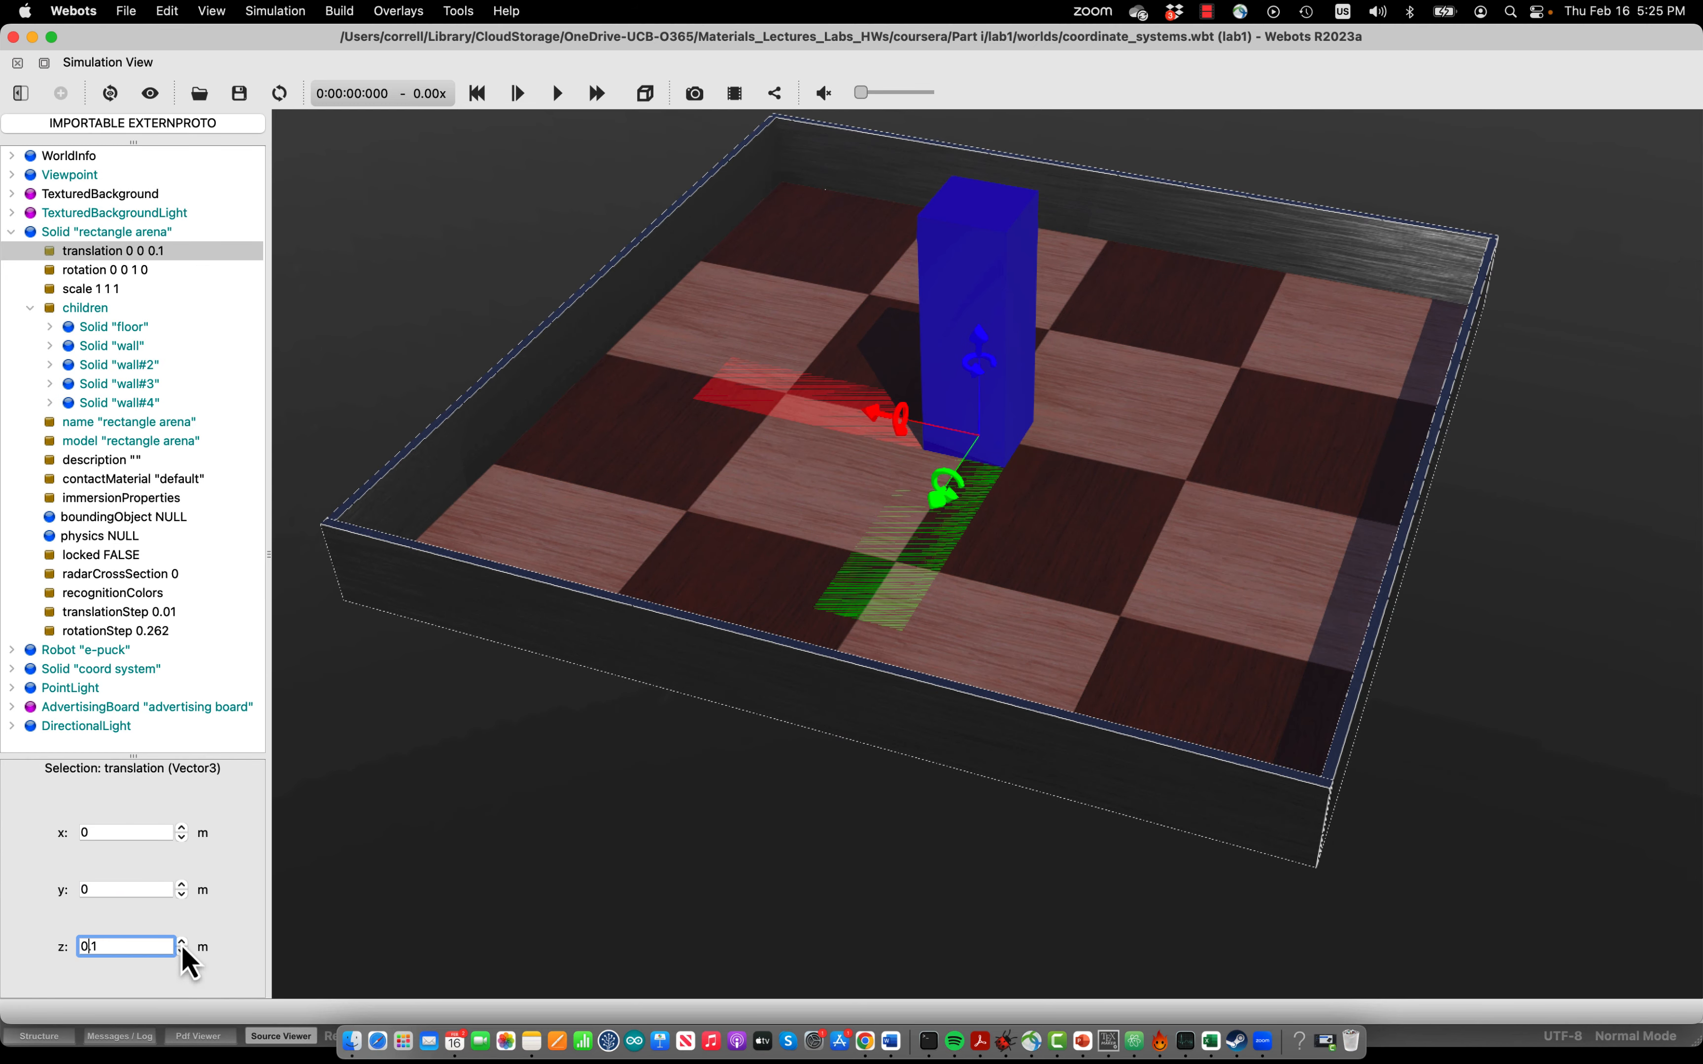
click(181, 951)
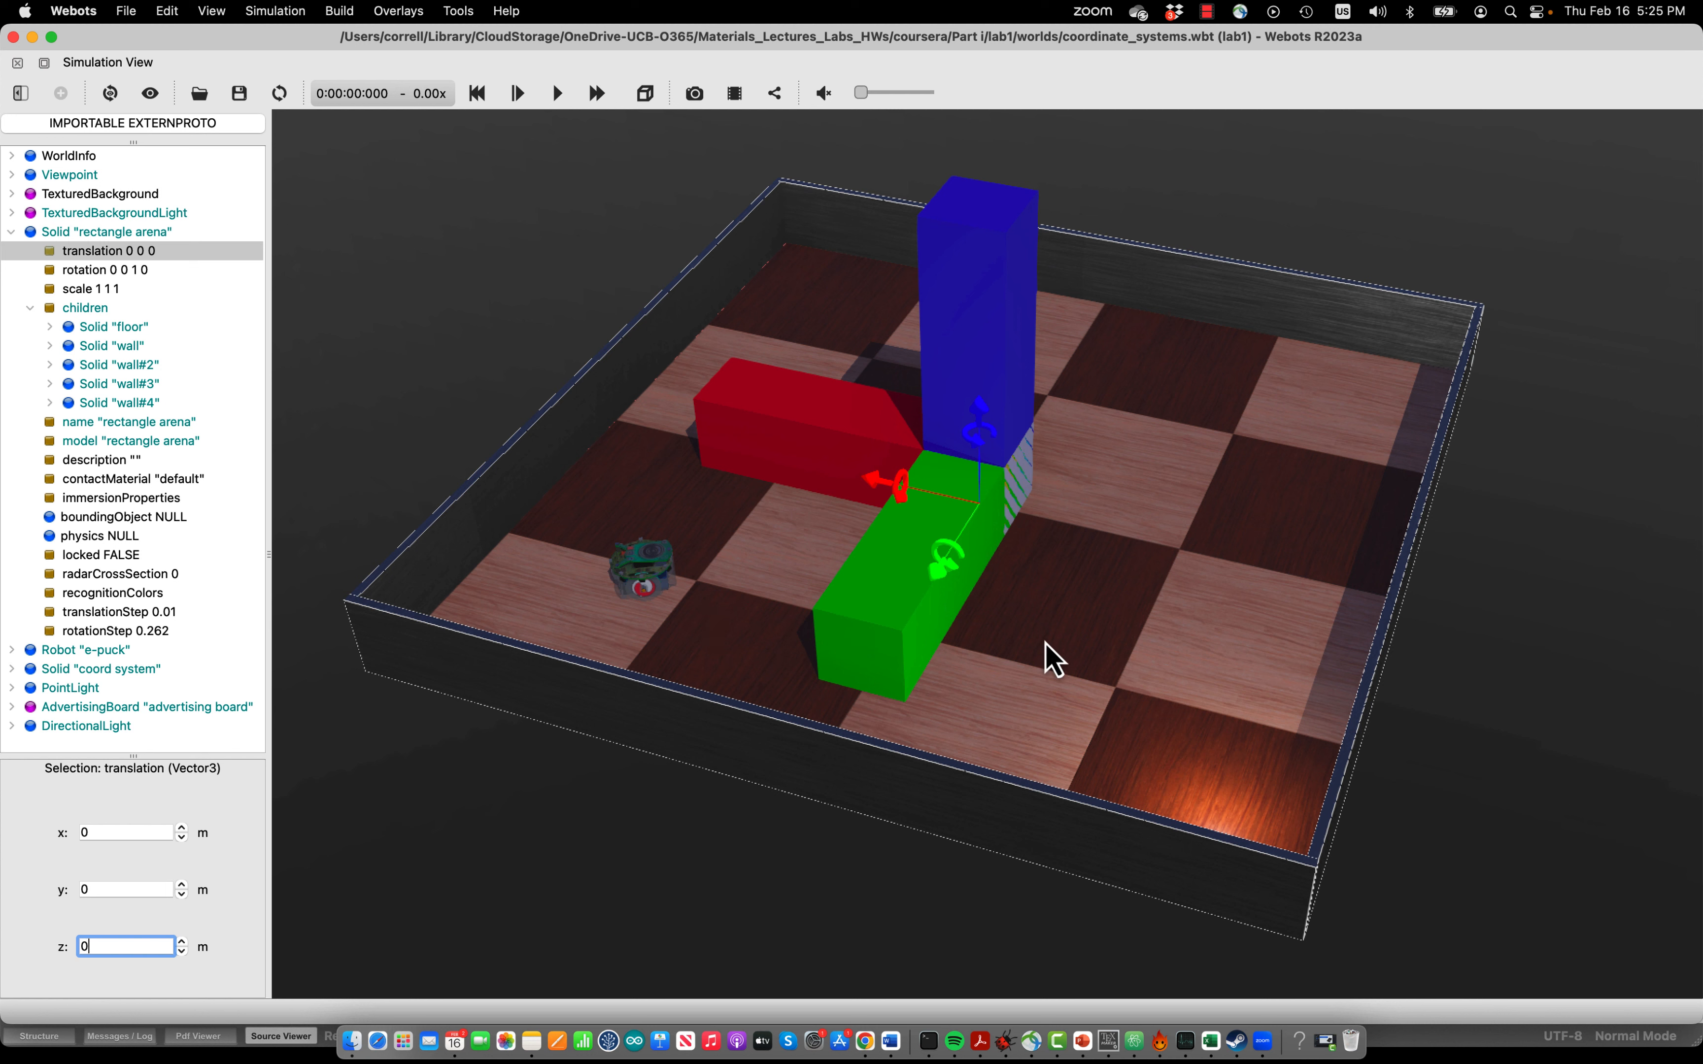
Step: Select the rectangle arena and rotate it about its own axes with the rotation handles, bringing it back to level
click(1049, 658)
click(1055, 635)
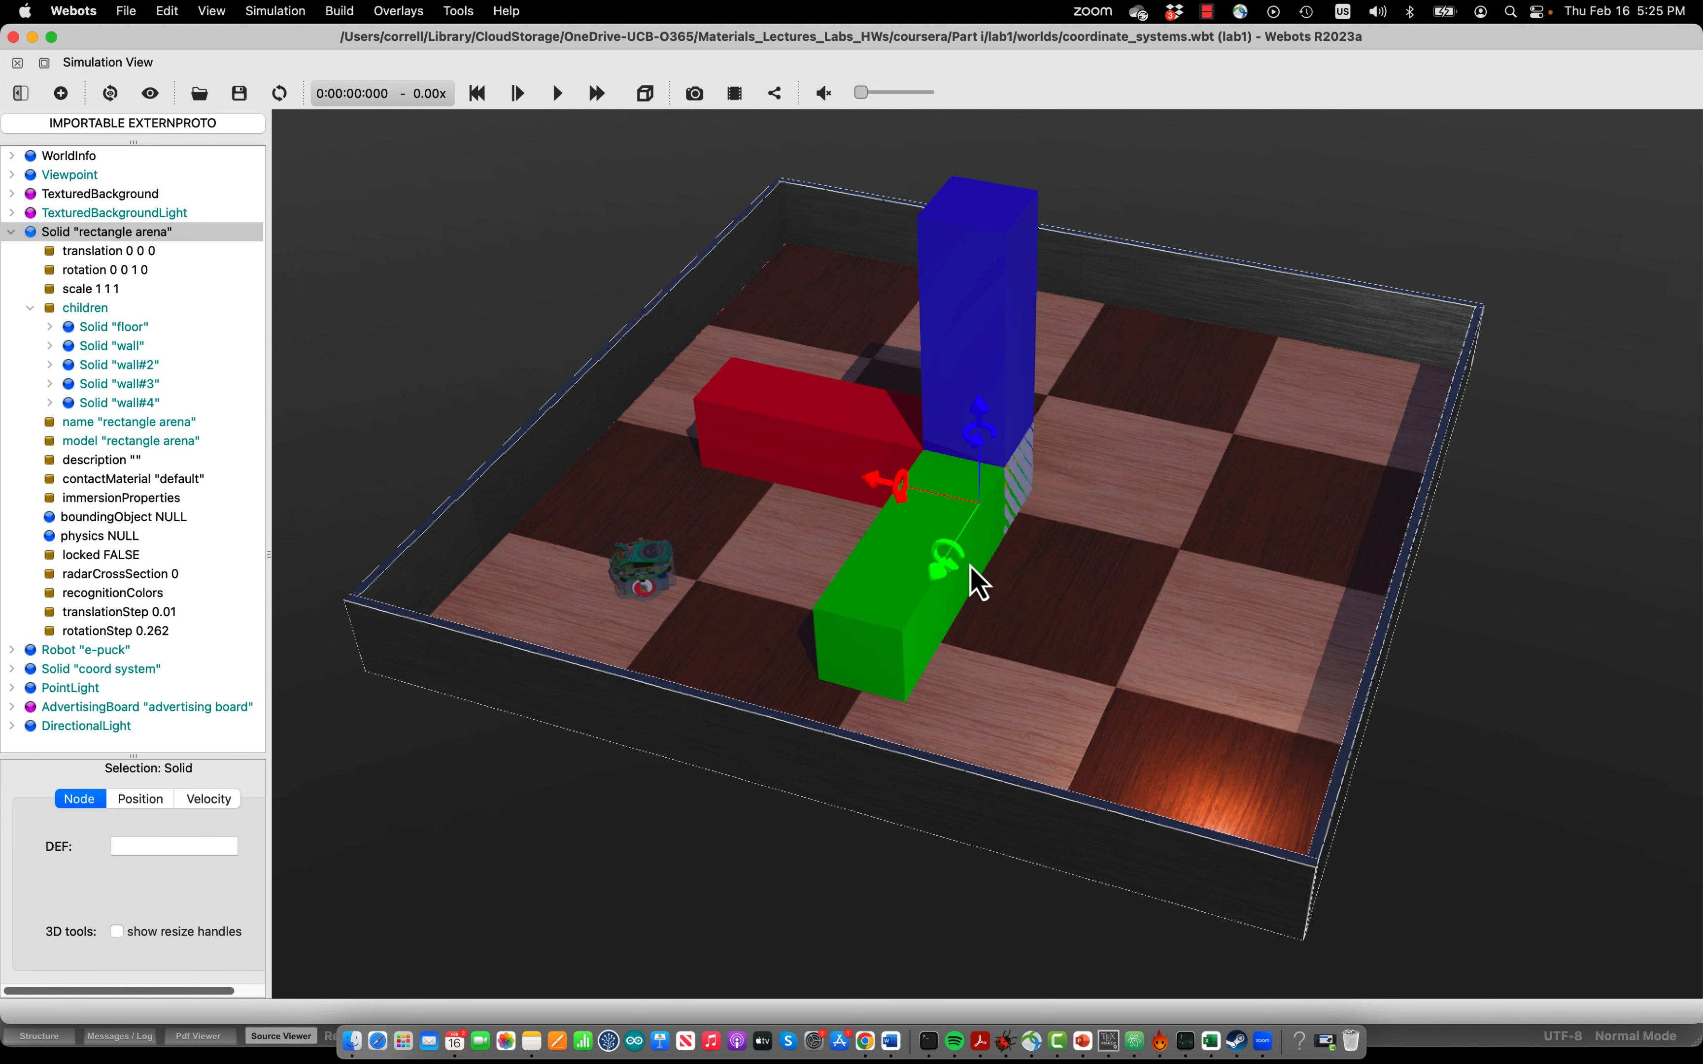
click(84, 234)
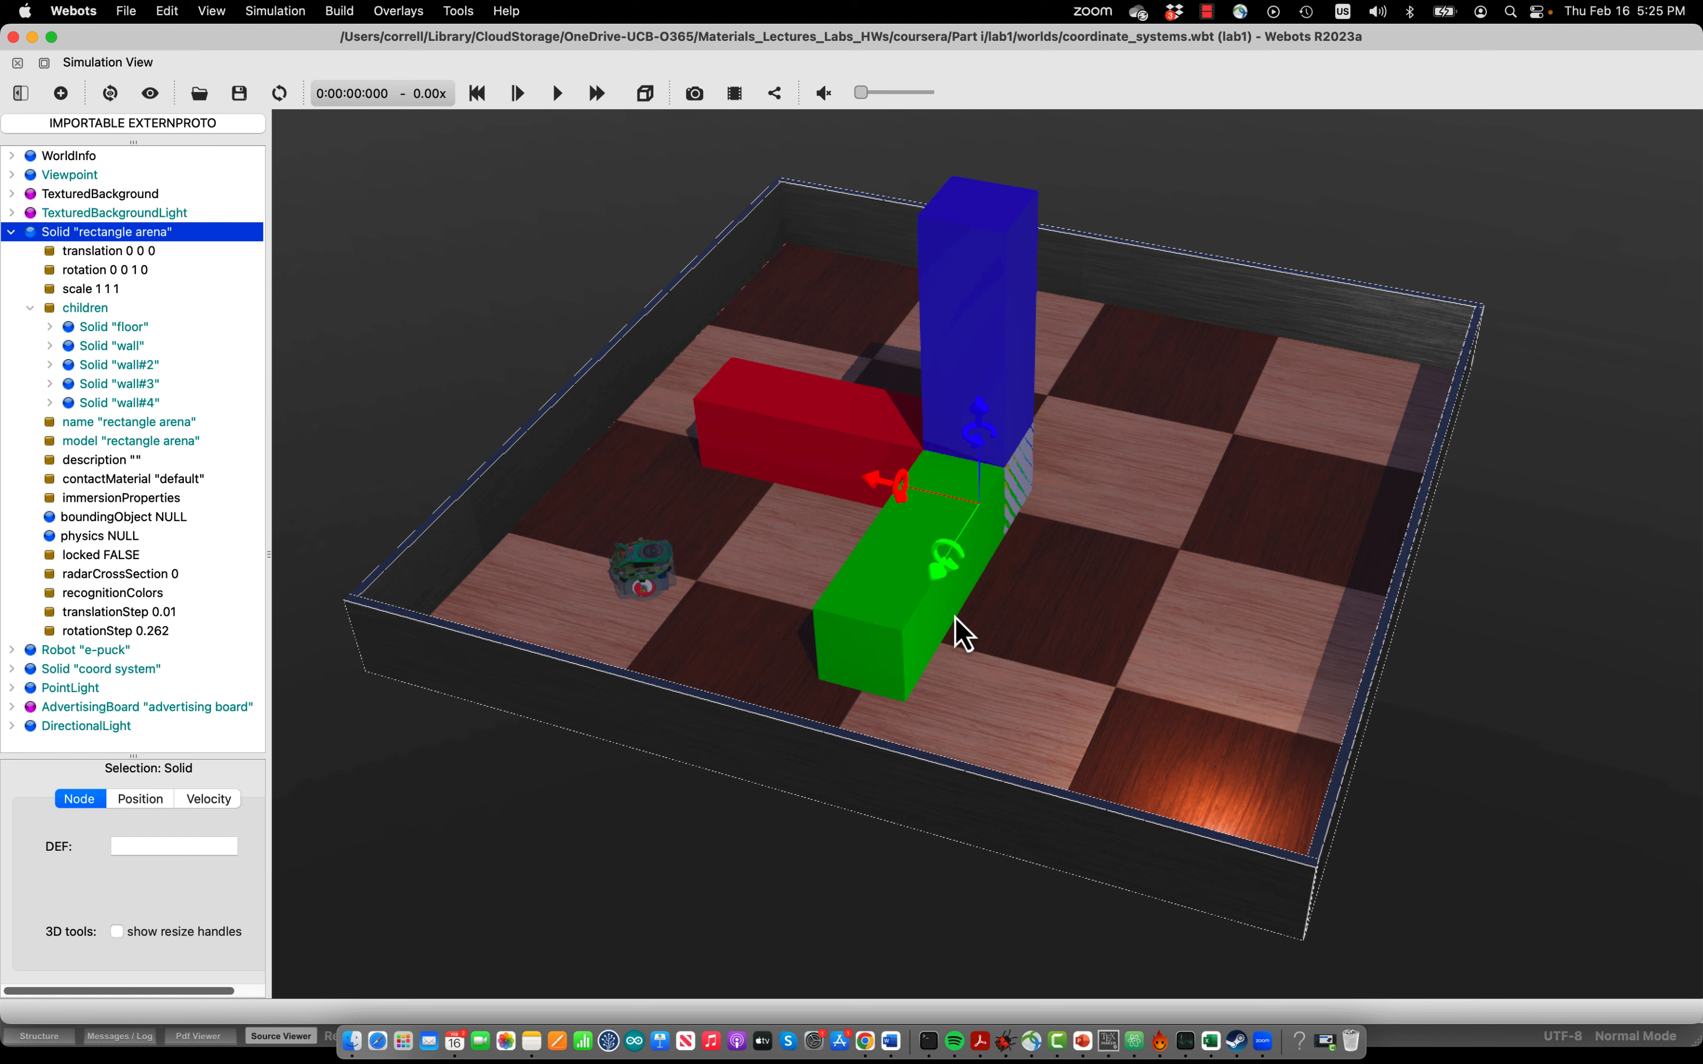
click(963, 585)
mouse_move(953, 569)
mouse_down()
mouse_move(1007, 550)
mouse_move(896, 562)
mouse_move(972, 590)
mouse_move(952, 590)
mouse_up()
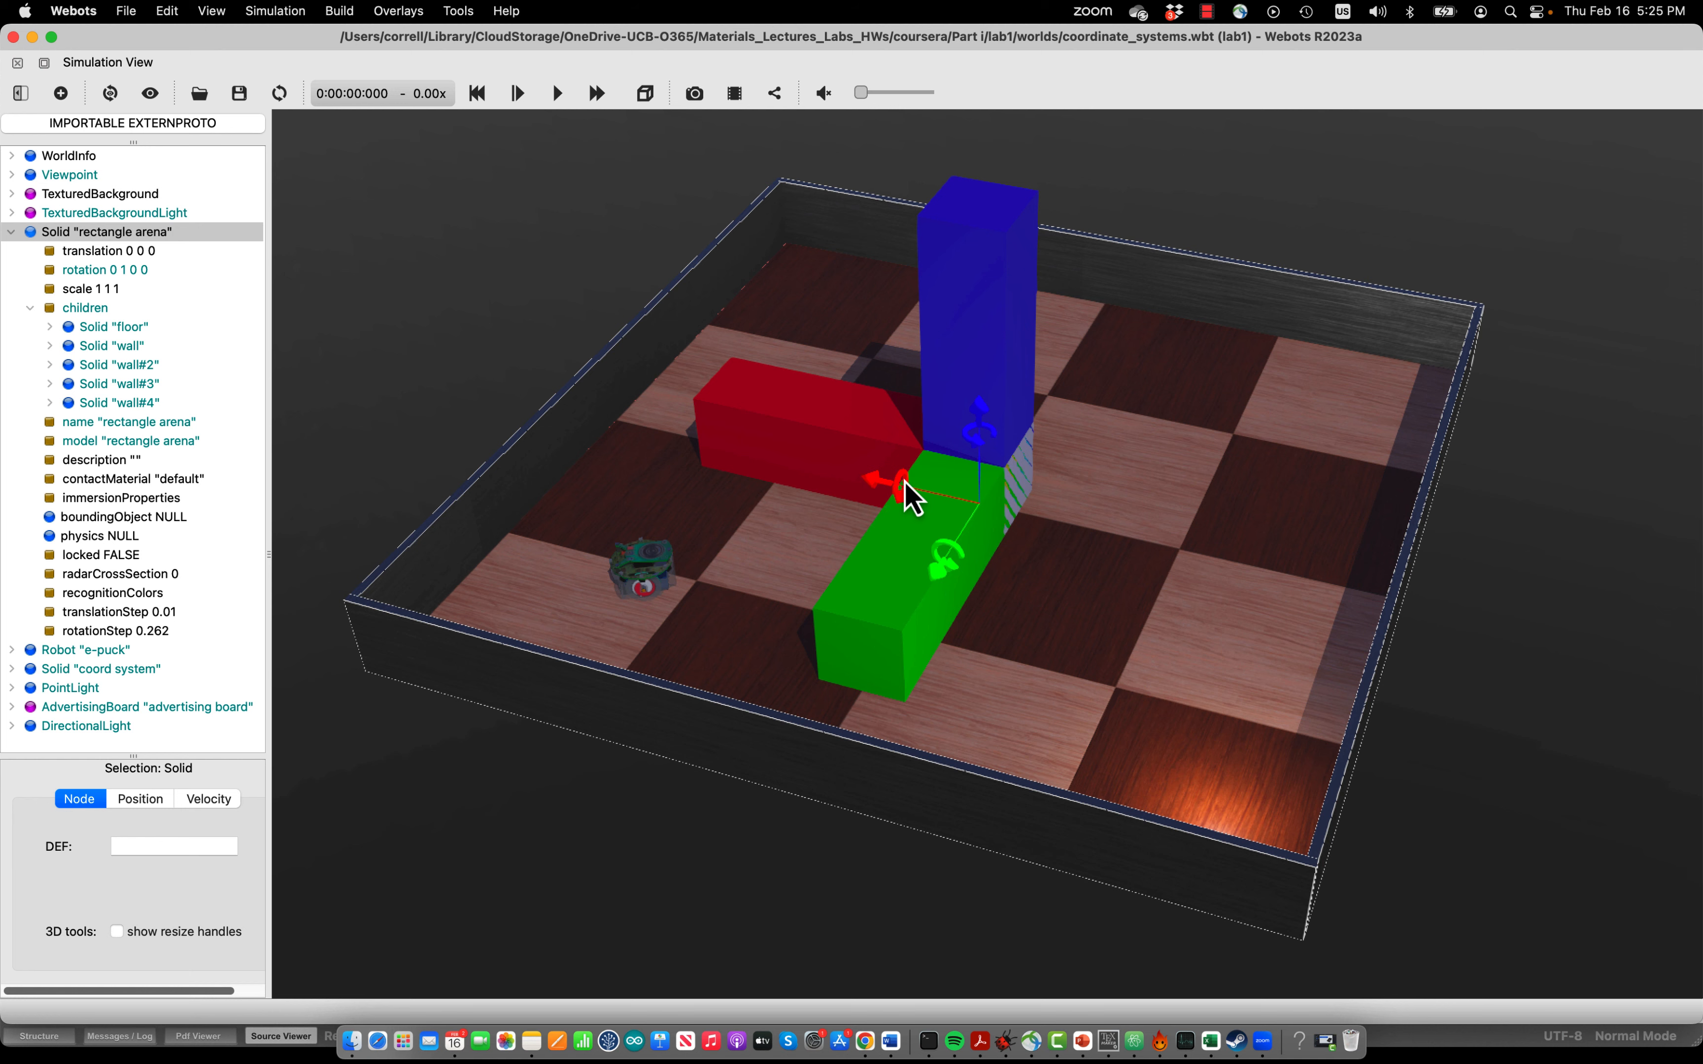
drag(903, 494, 975, 473)
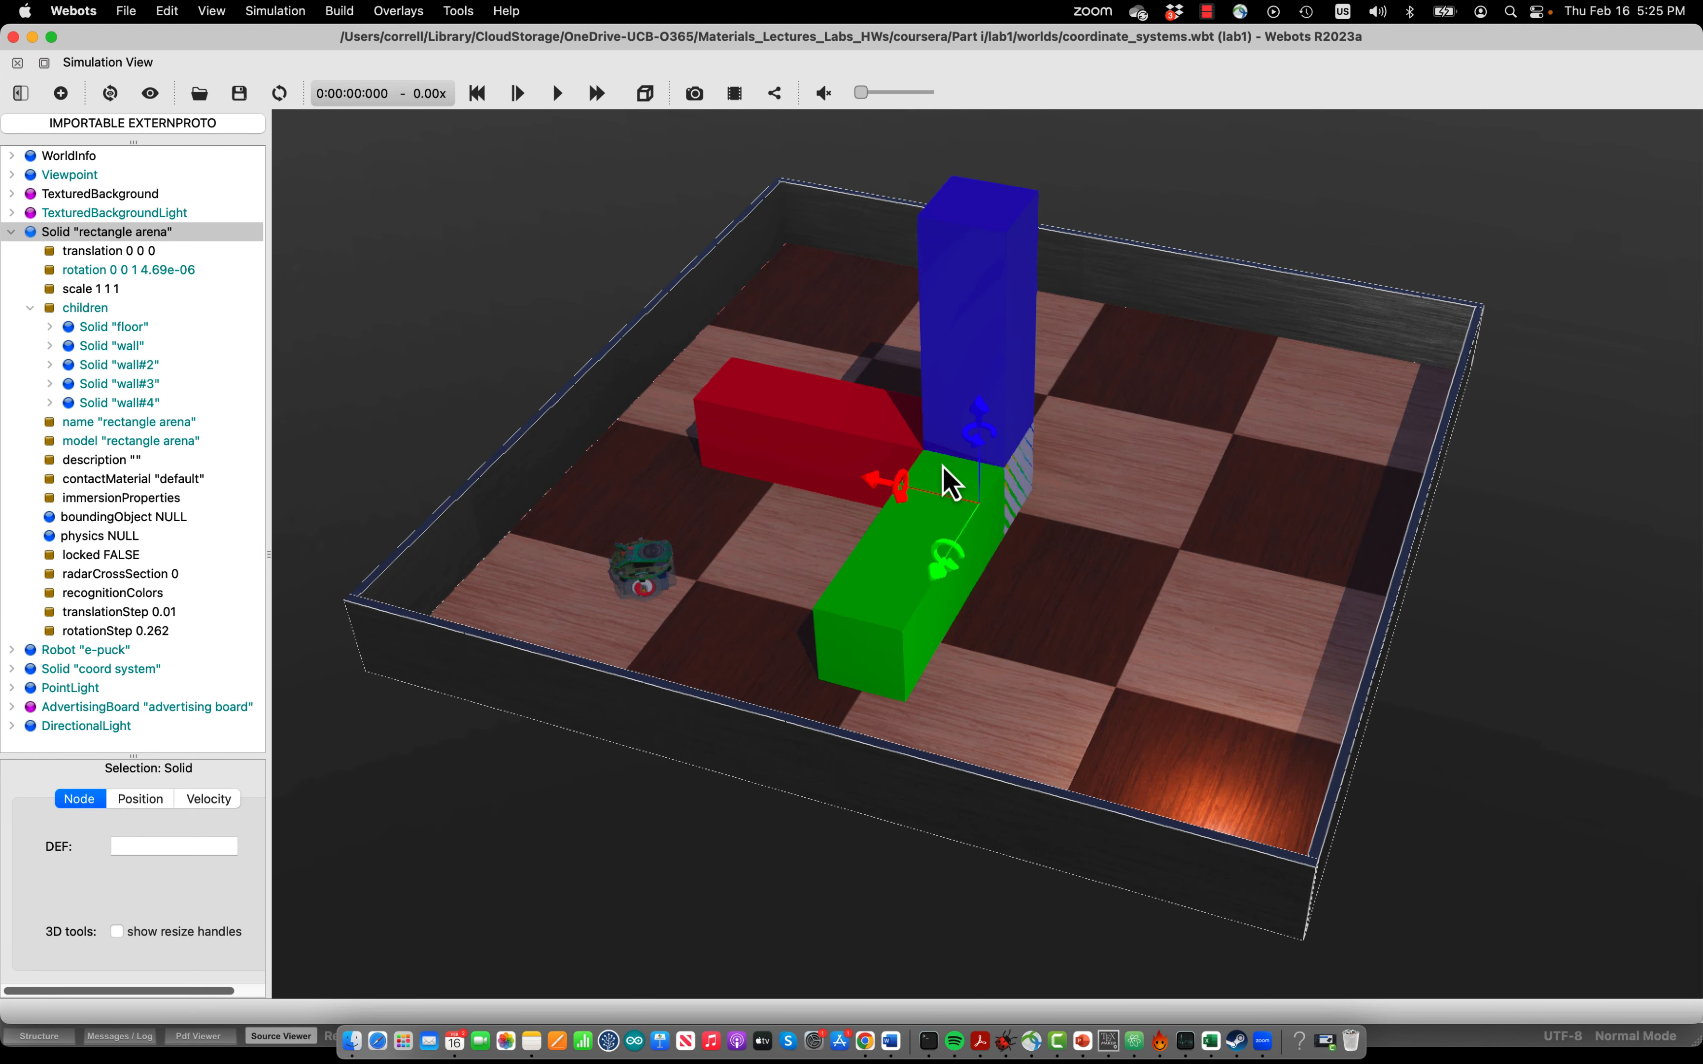
Step: Open the e-puck robot's translation and set its y value to 0.28 m
click(11, 232)
click(60, 252)
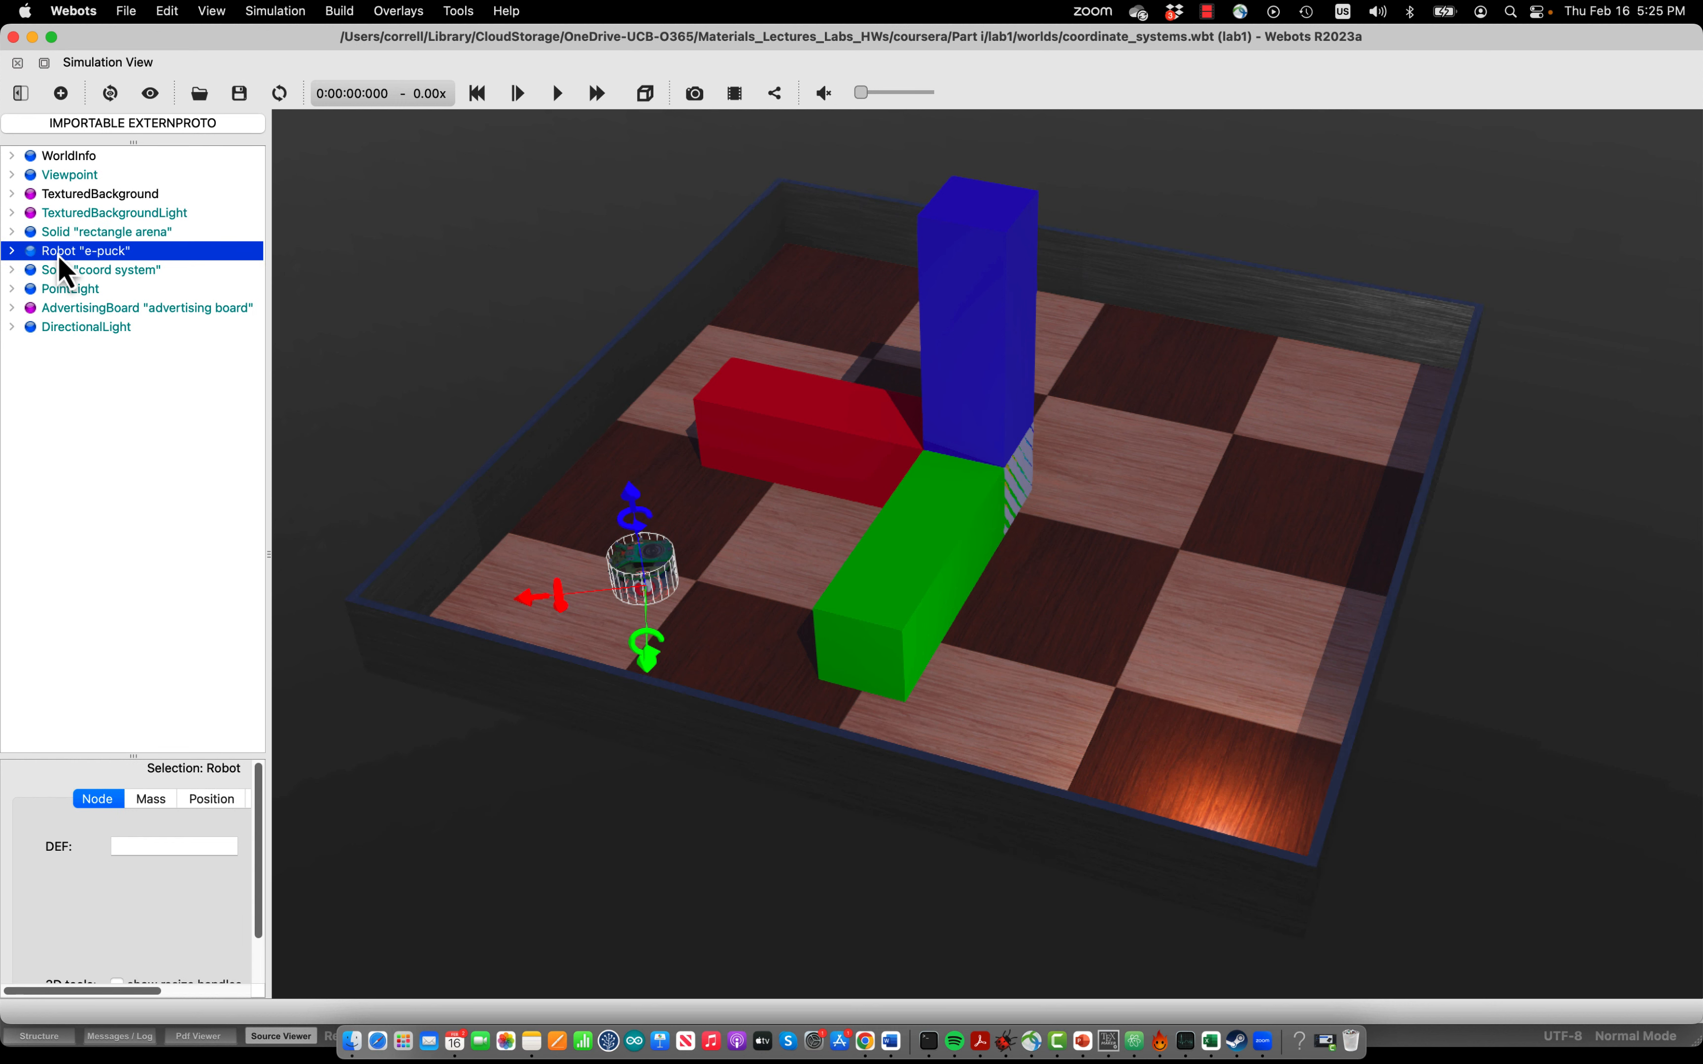
click(11, 251)
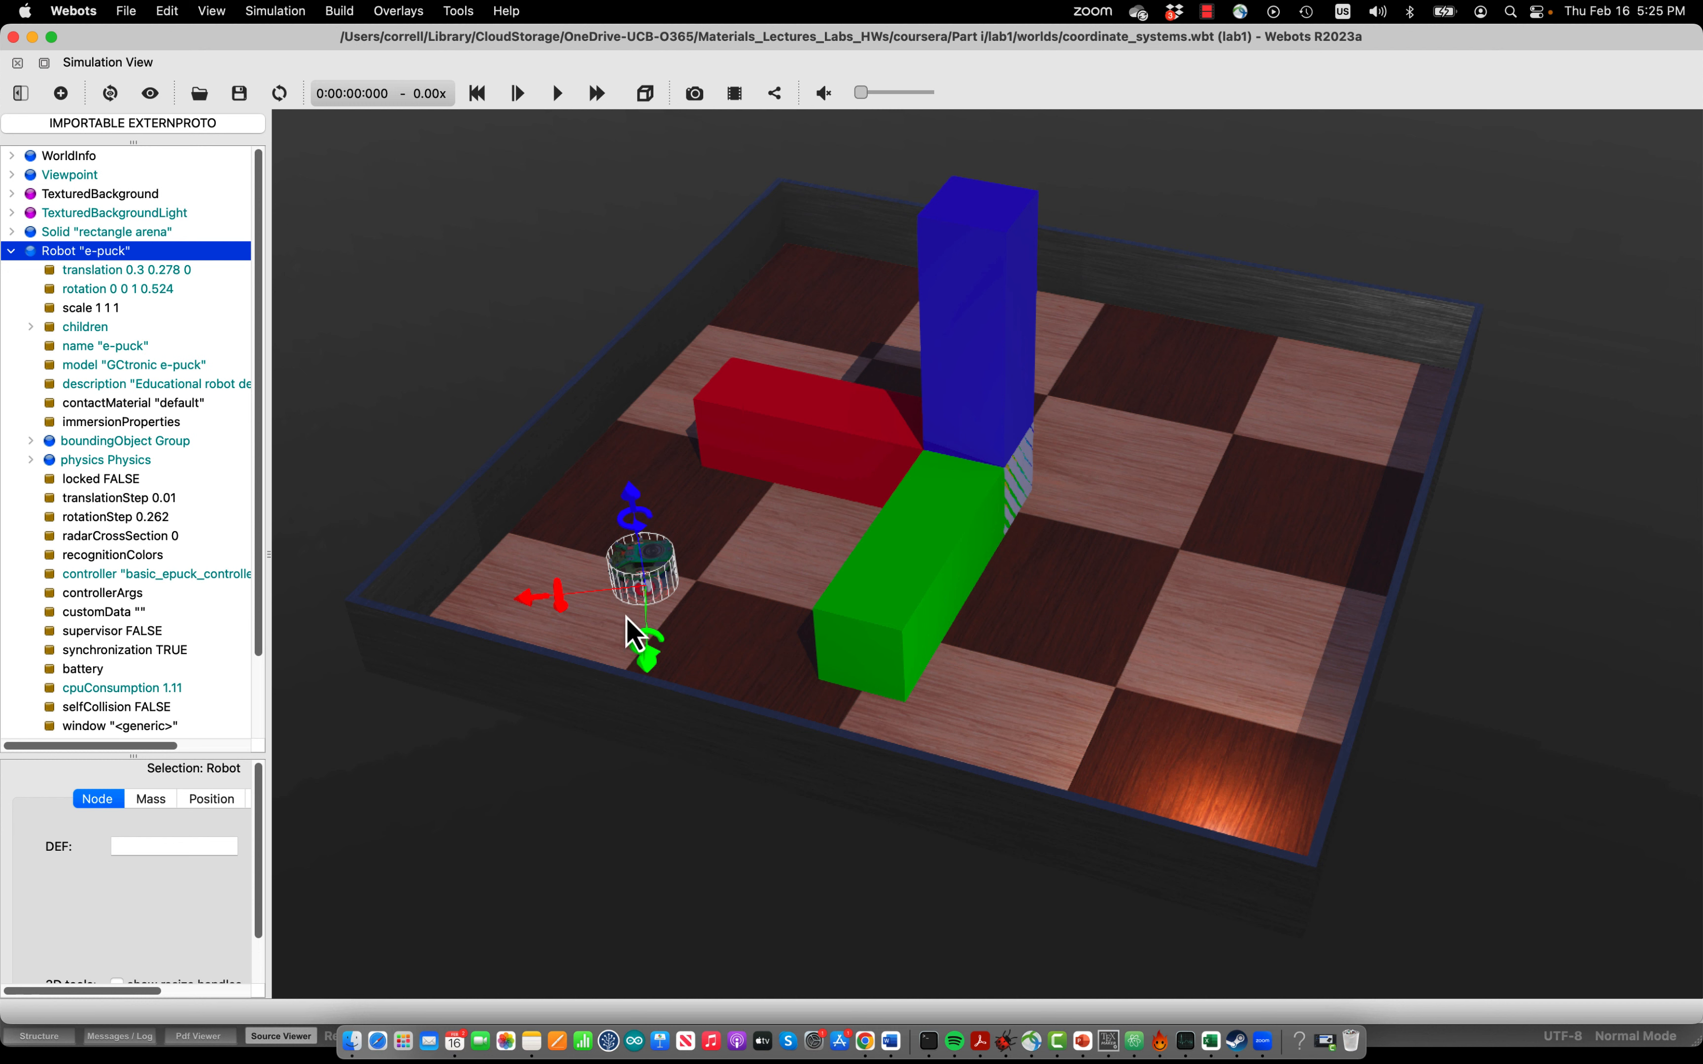
click(146, 271)
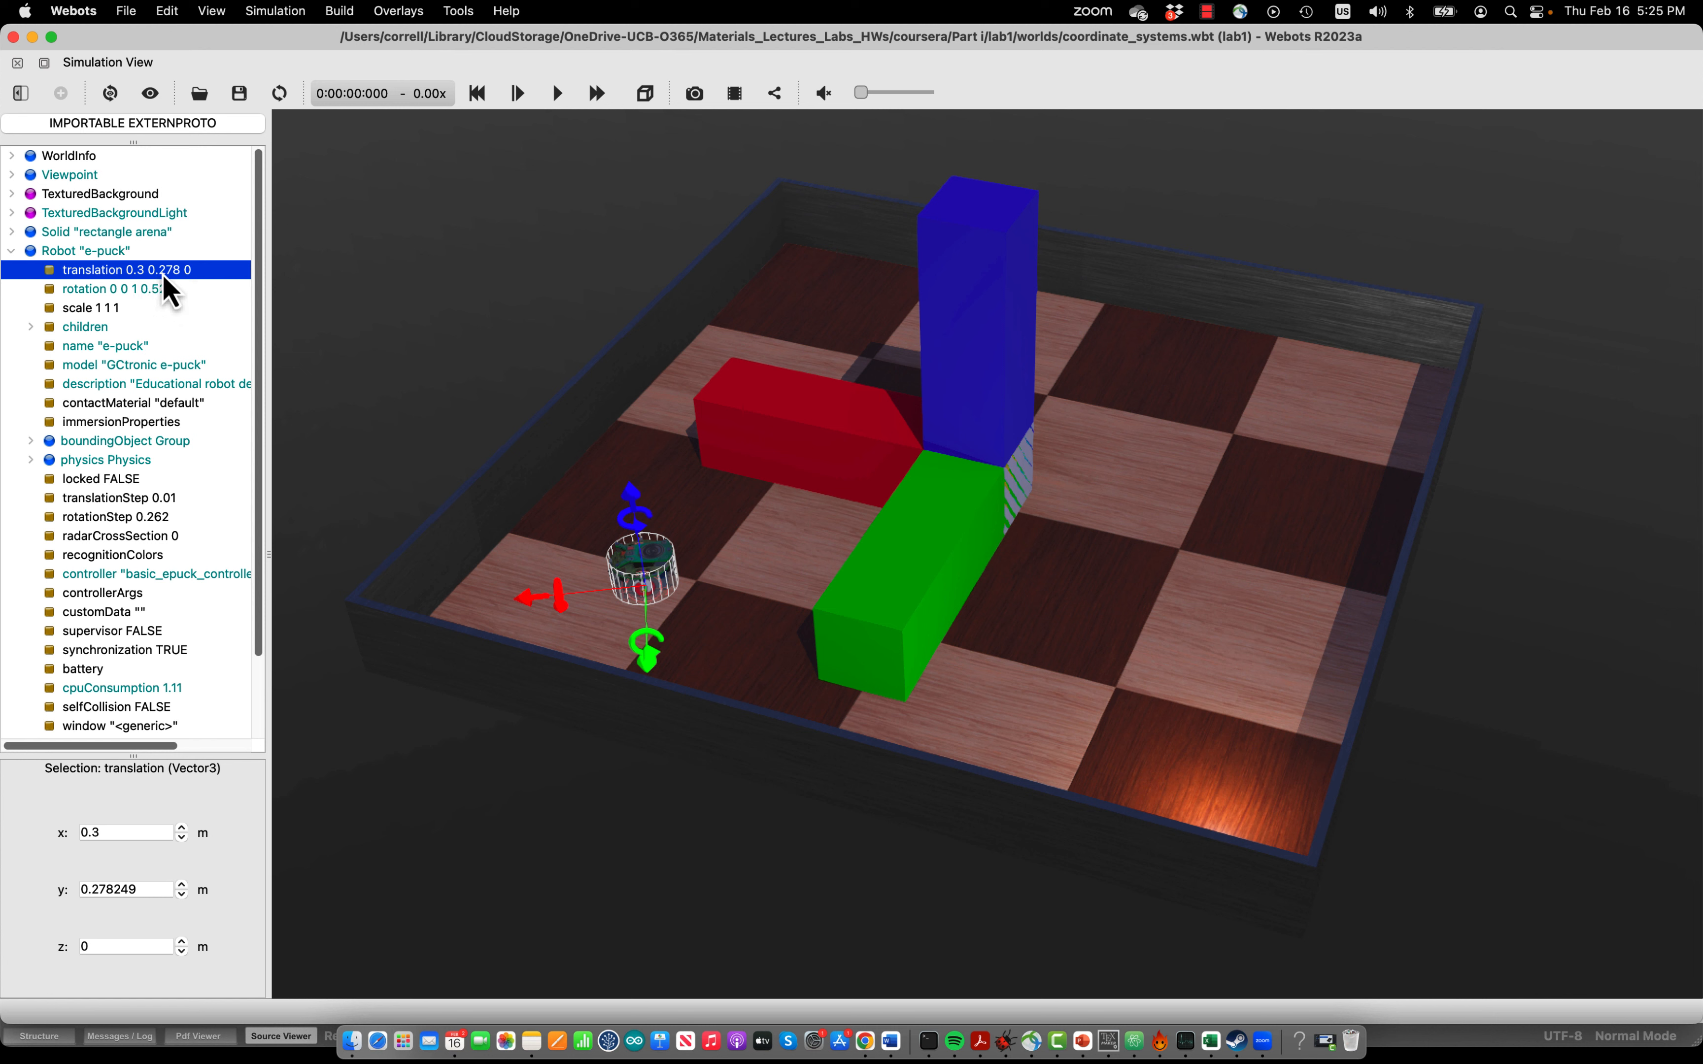
drag(107, 890, 204, 901)
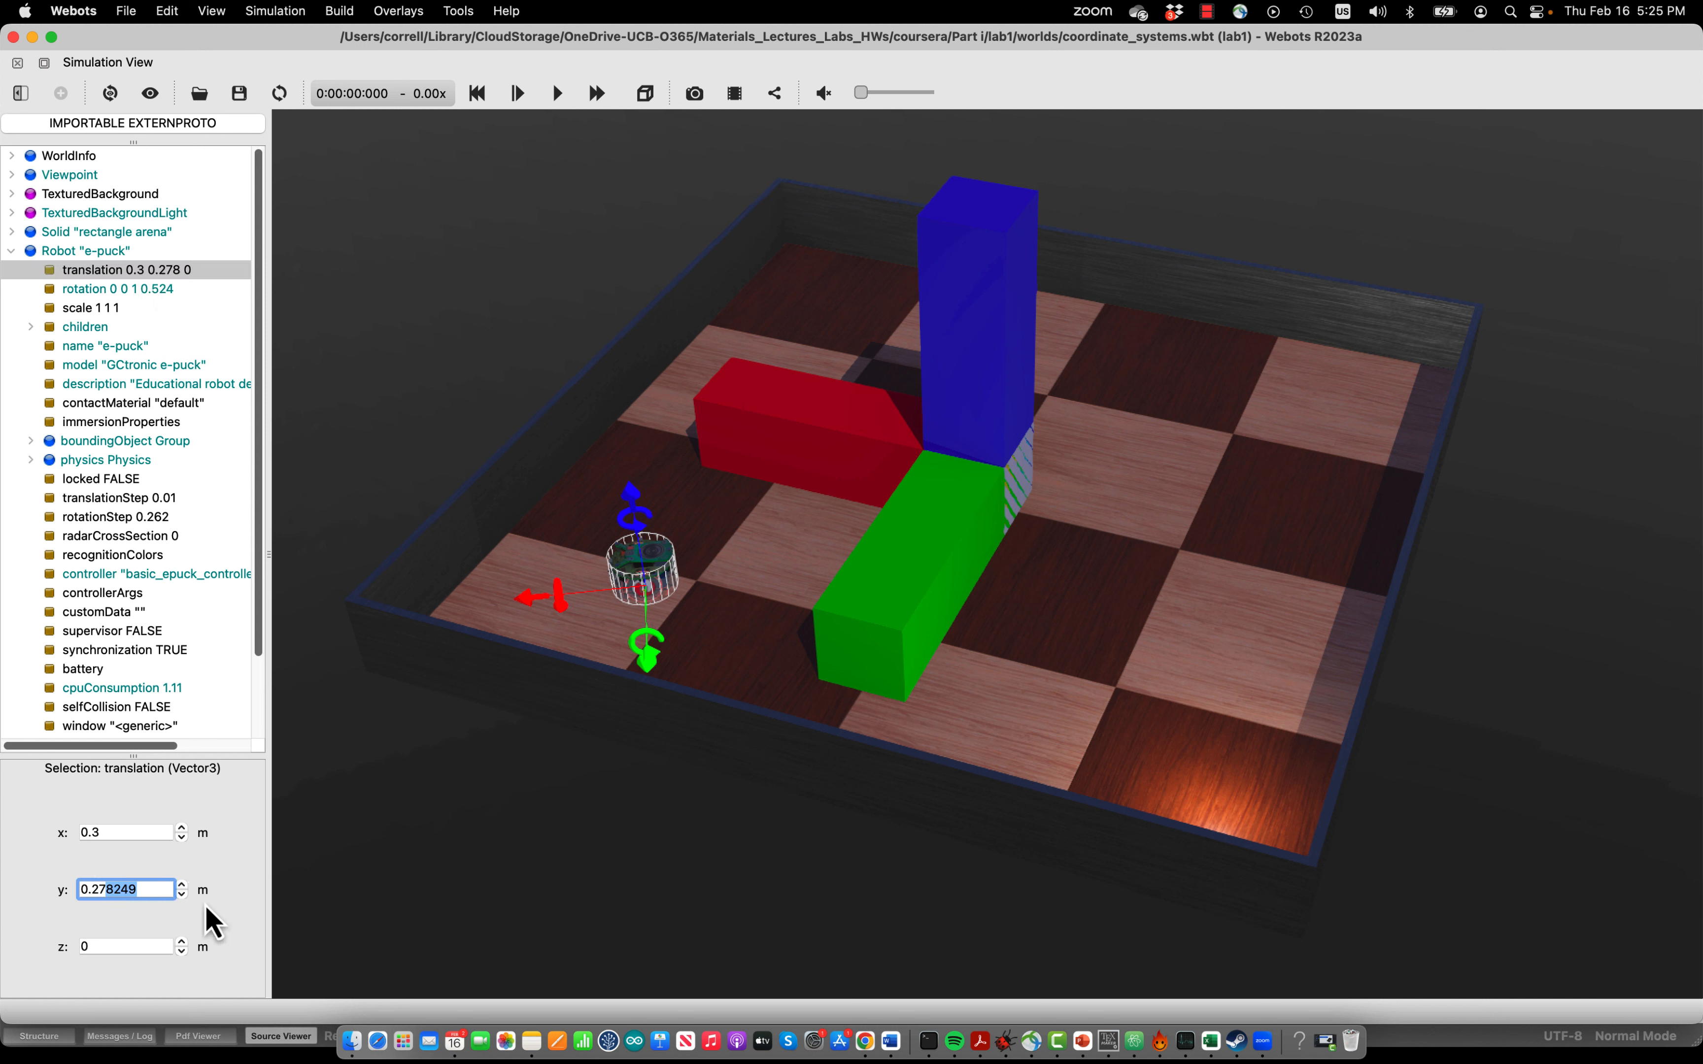
click(98, 888)
drag(98, 888, 150, 891)
text(8)
key(Return)
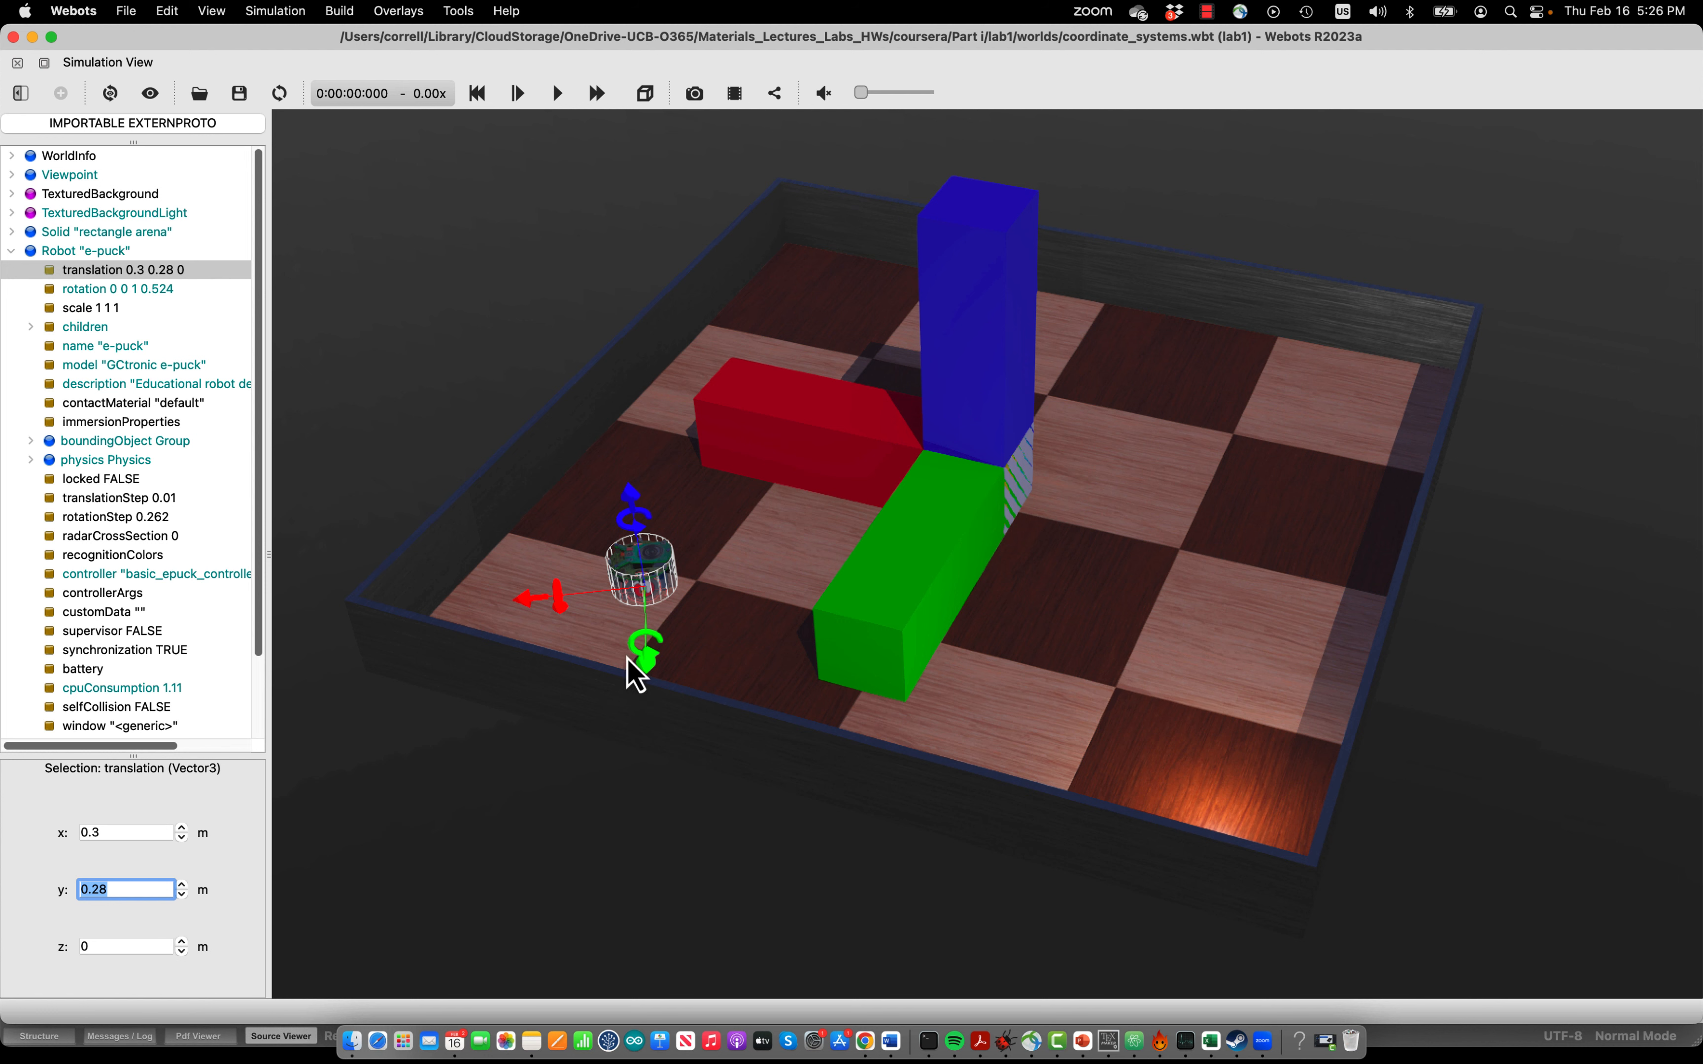
Step: Select the e-puck robot in the 3D scene and rotate it about its vertical axis to -0.524 rad
click(646, 549)
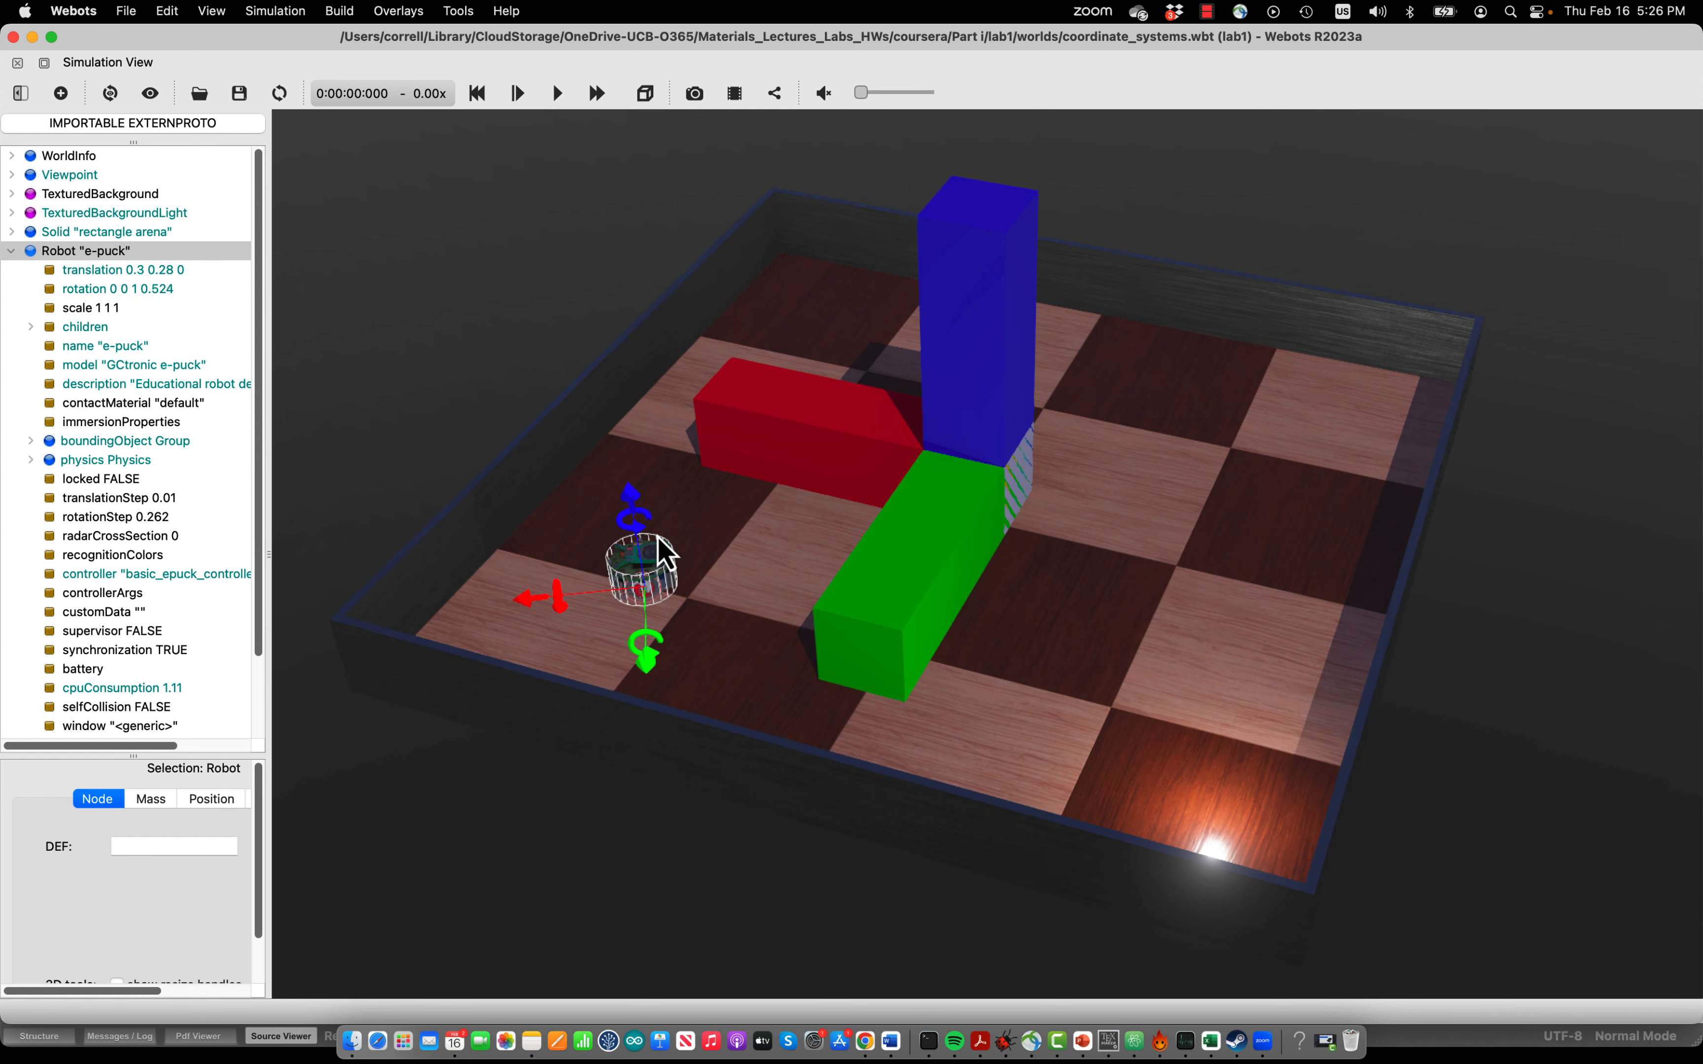
drag(641, 527, 675, 563)
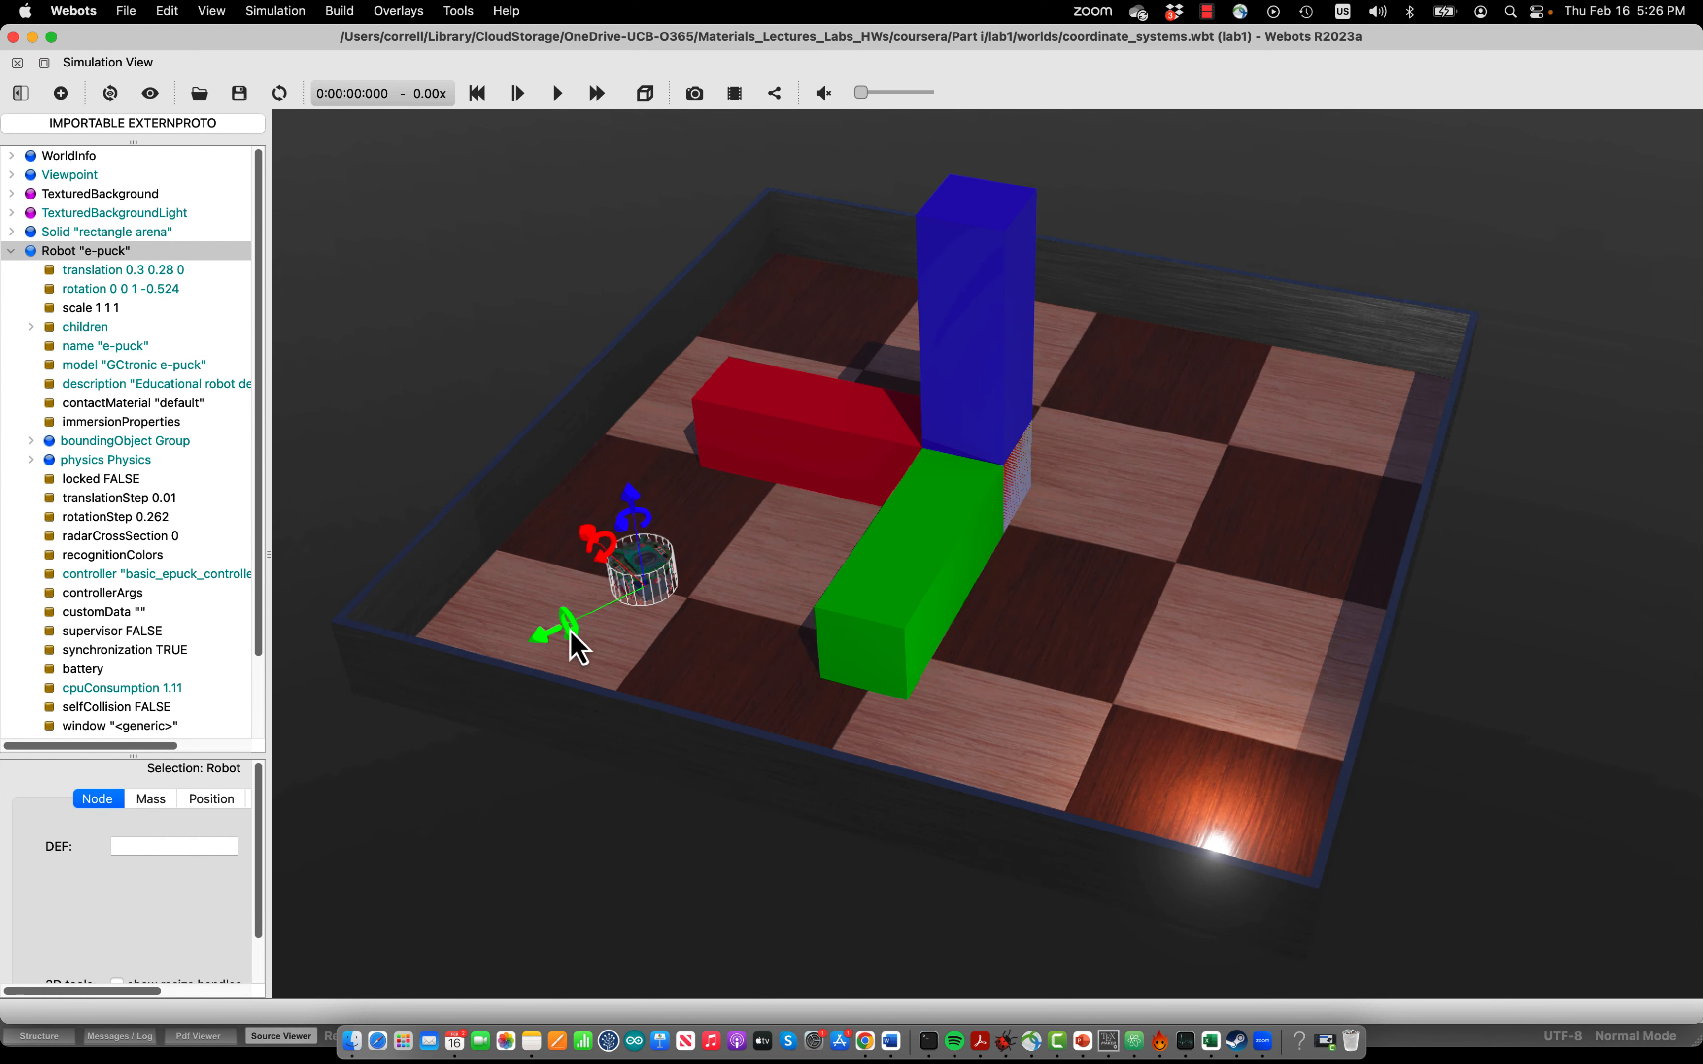
mouse_move(575, 640)
mouse_down()
mouse_move(590, 677)
mouse_move(567, 635)
mouse_up()
Step: Lift the e-puck robot off the arena floor and tilt it, placing it at about 0.354, 0.211, 0.34 m
click(652, 596)
shift+drag(689, 581, 685, 572)
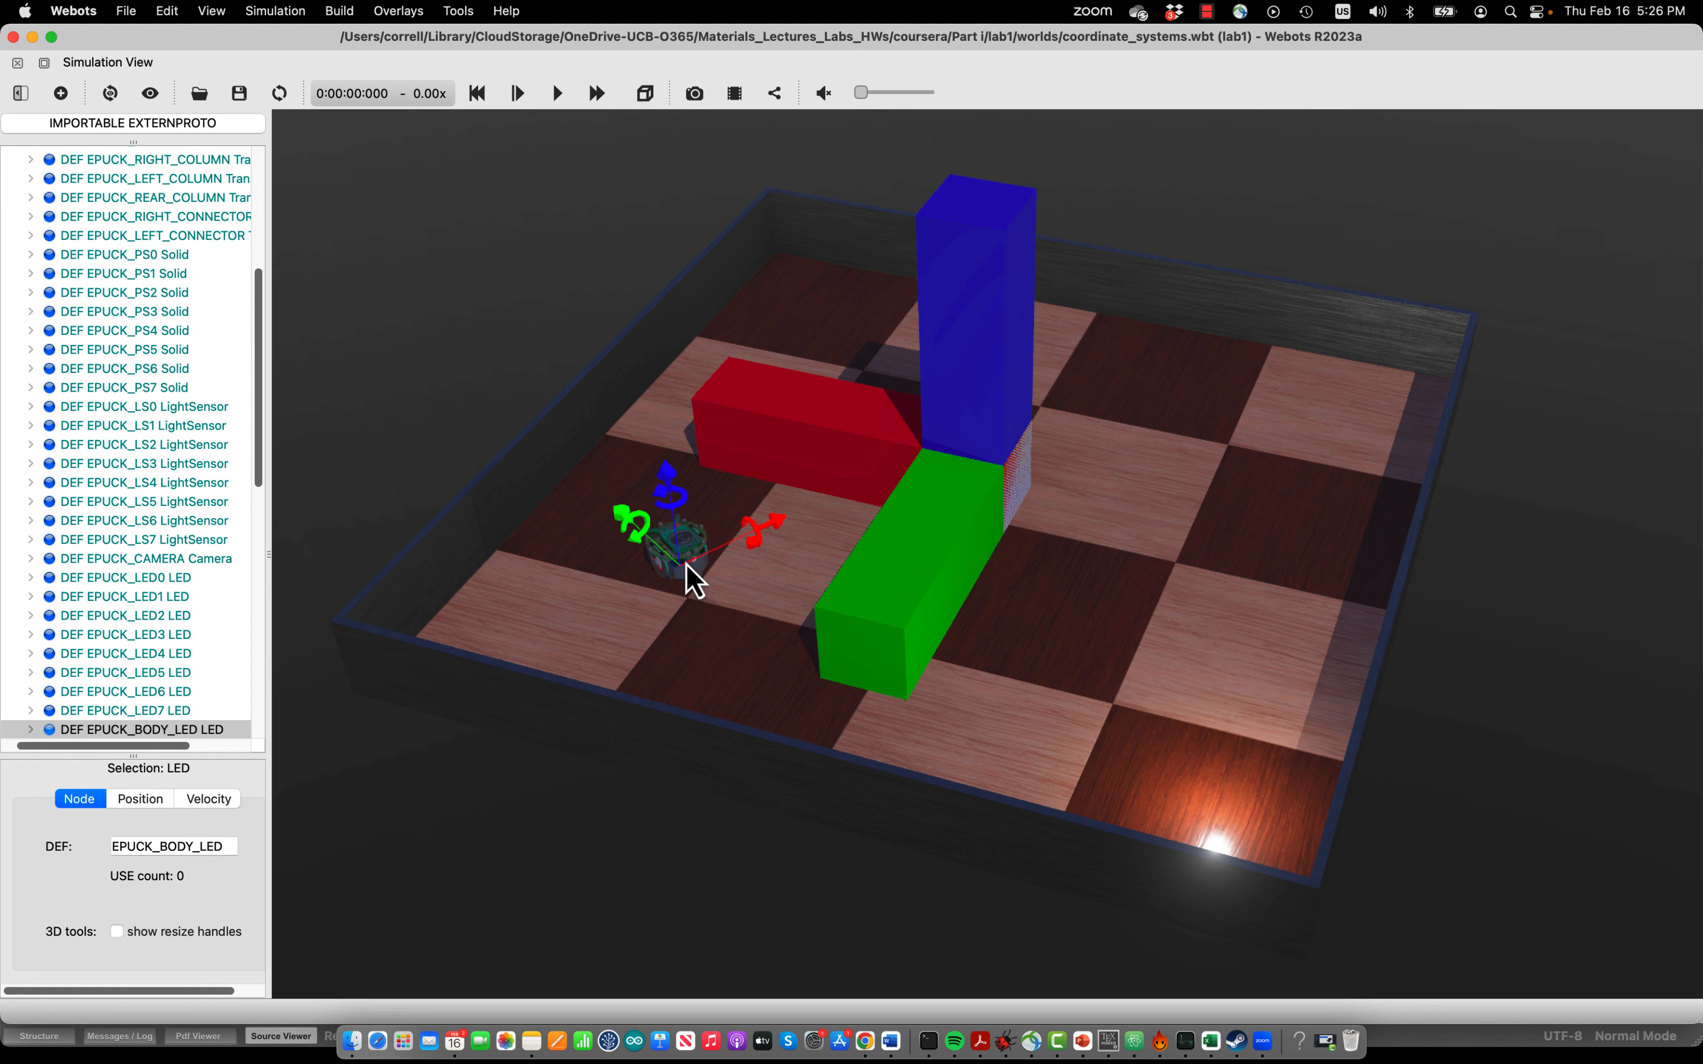
shift+drag(694, 577, 646, 556)
mouse_move(621, 452)
mouse_down()
mouse_move(566, 165)
mouse_move(580, 211)
mouse_move(492, 326)
mouse_move(600, 448)
mouse_up()
drag(560, 273, 579, 189)
drag(608, 321, 547, 323)
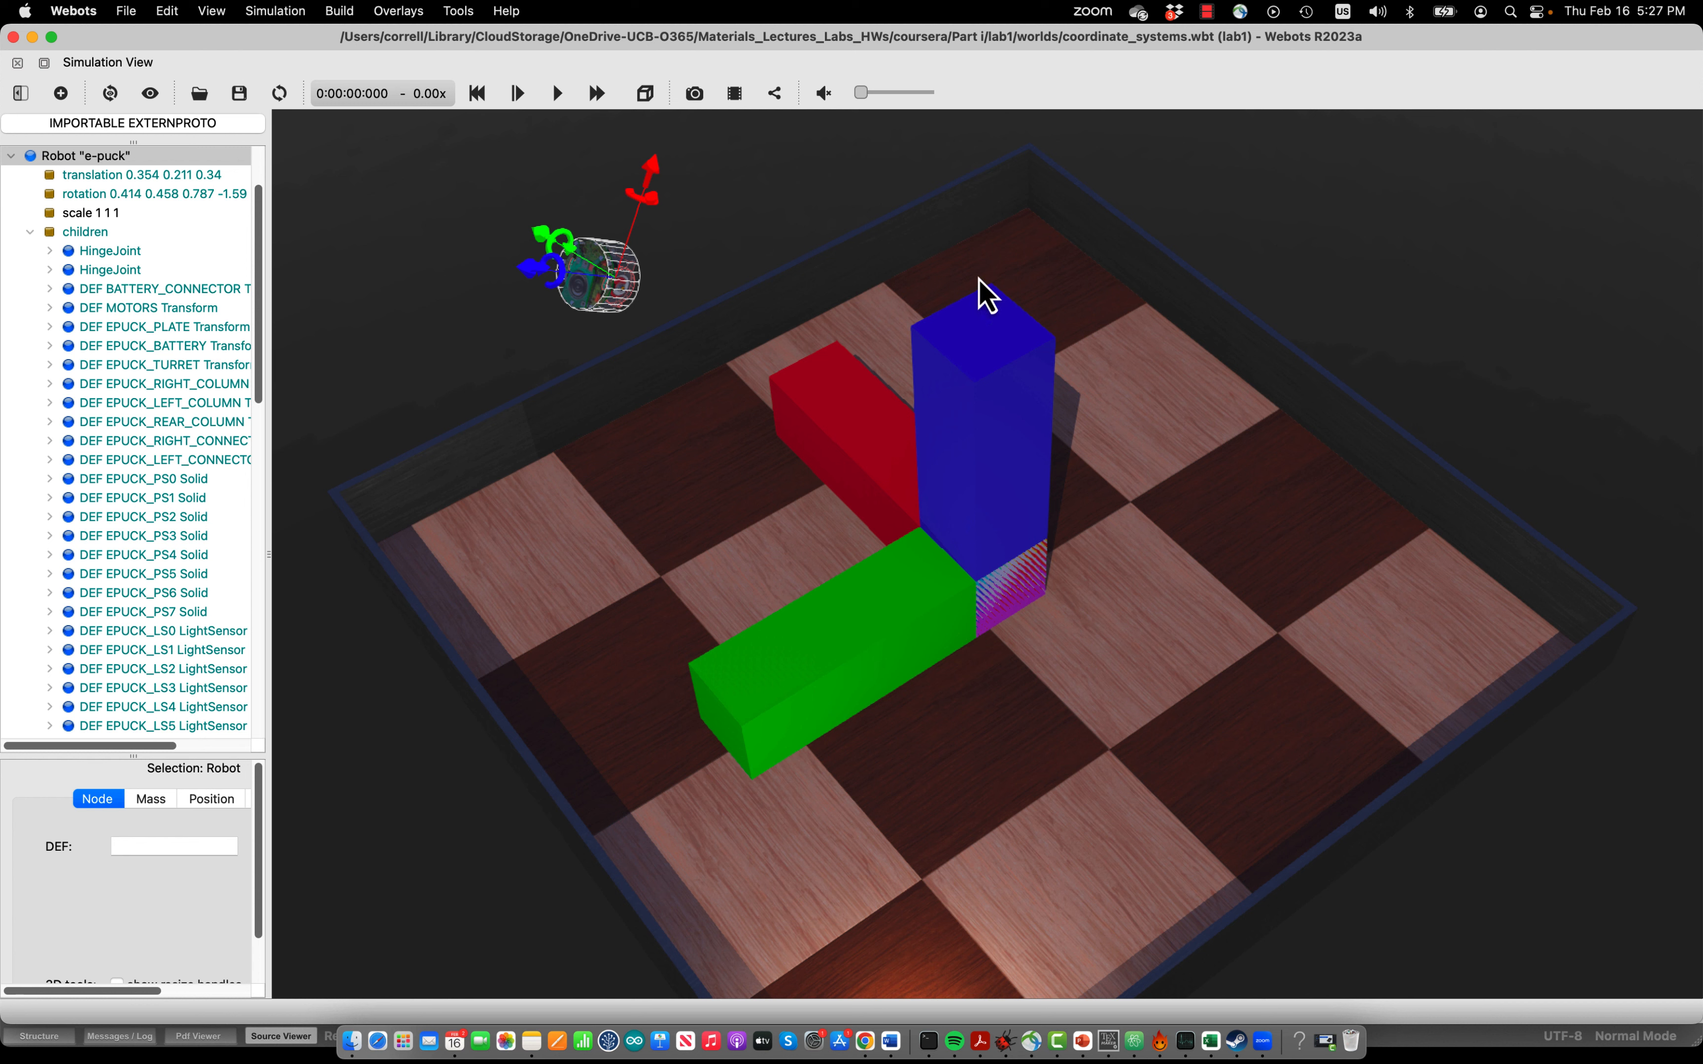
Step: Examine the e-puck robot's translation and rotation fields, viewing the rotation as Quaternions and again as Axis-Angle
click(620, 285)
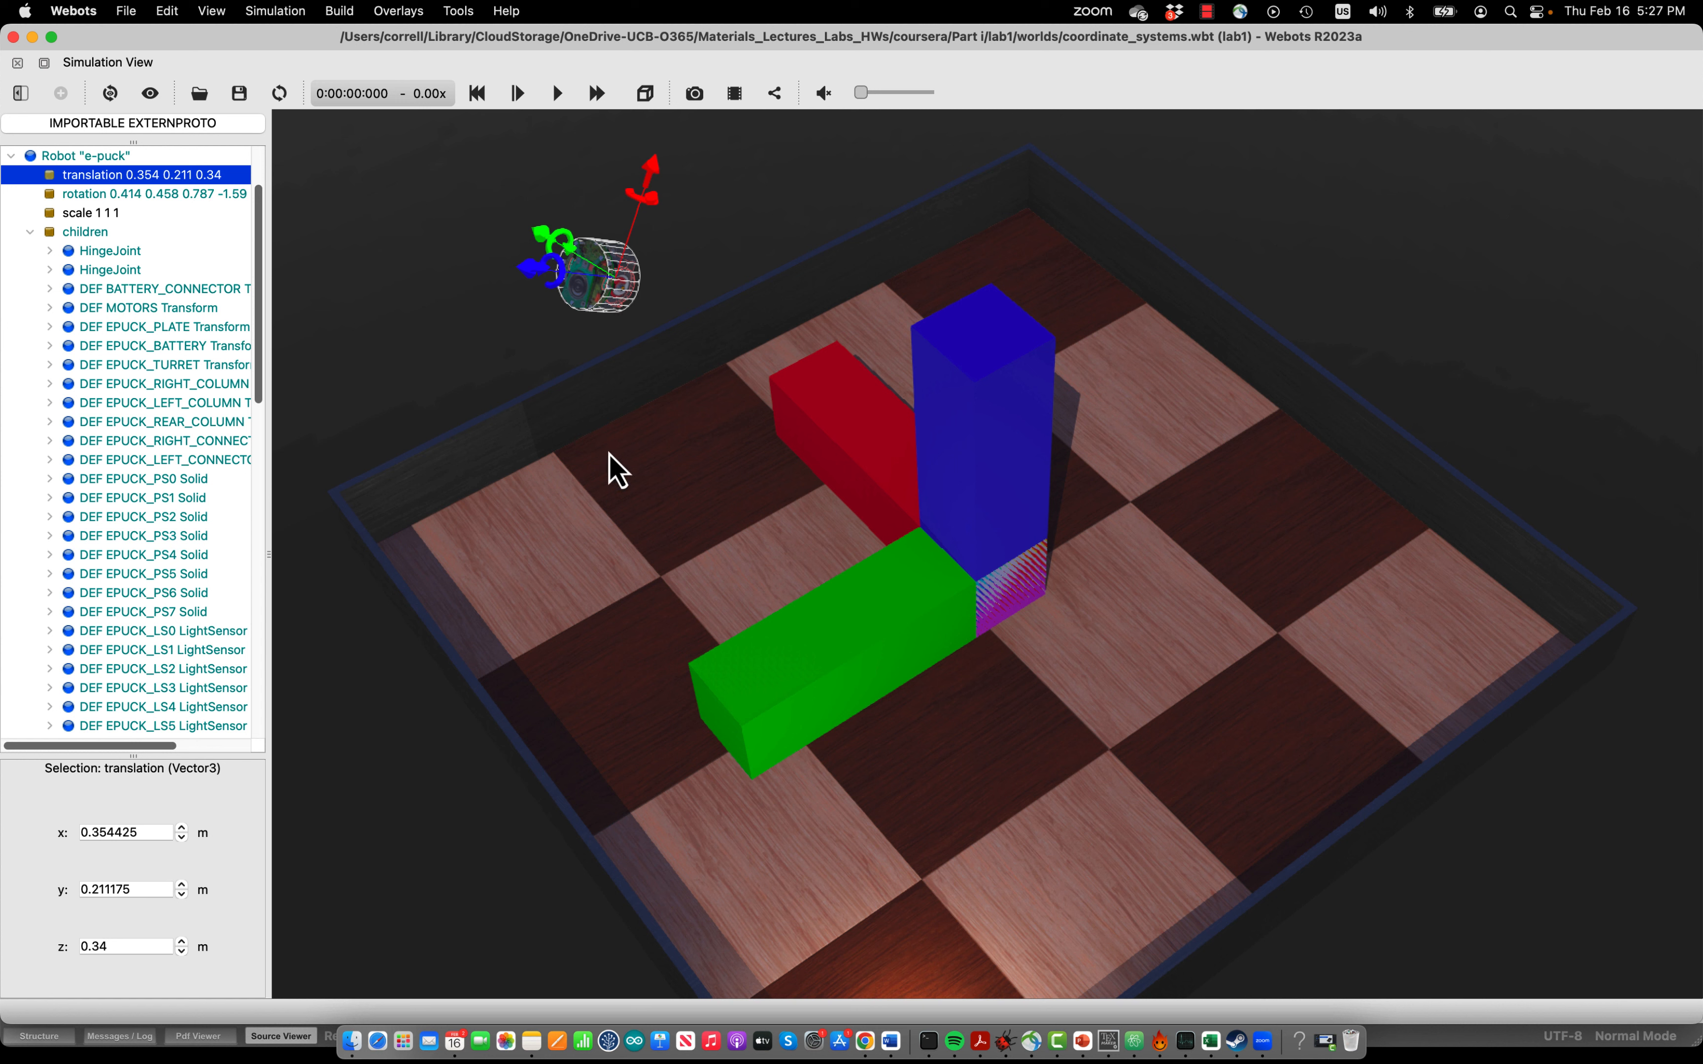
click(106, 195)
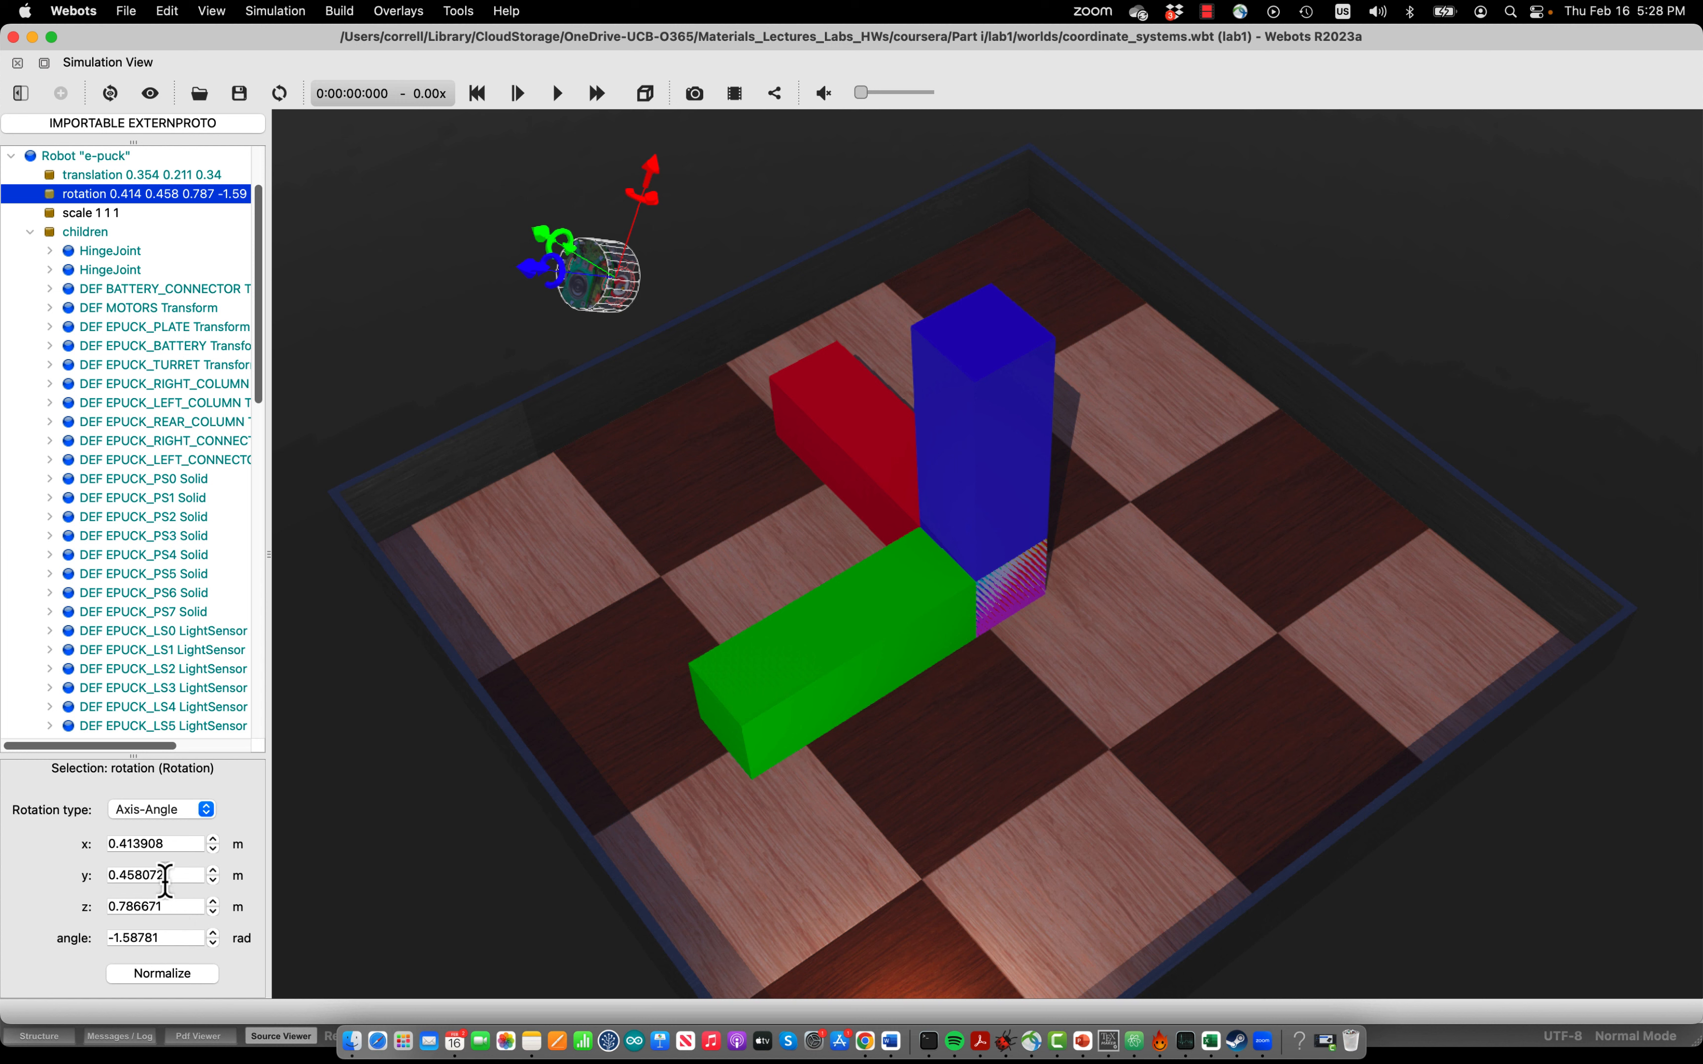
click(184, 815)
click(181, 838)
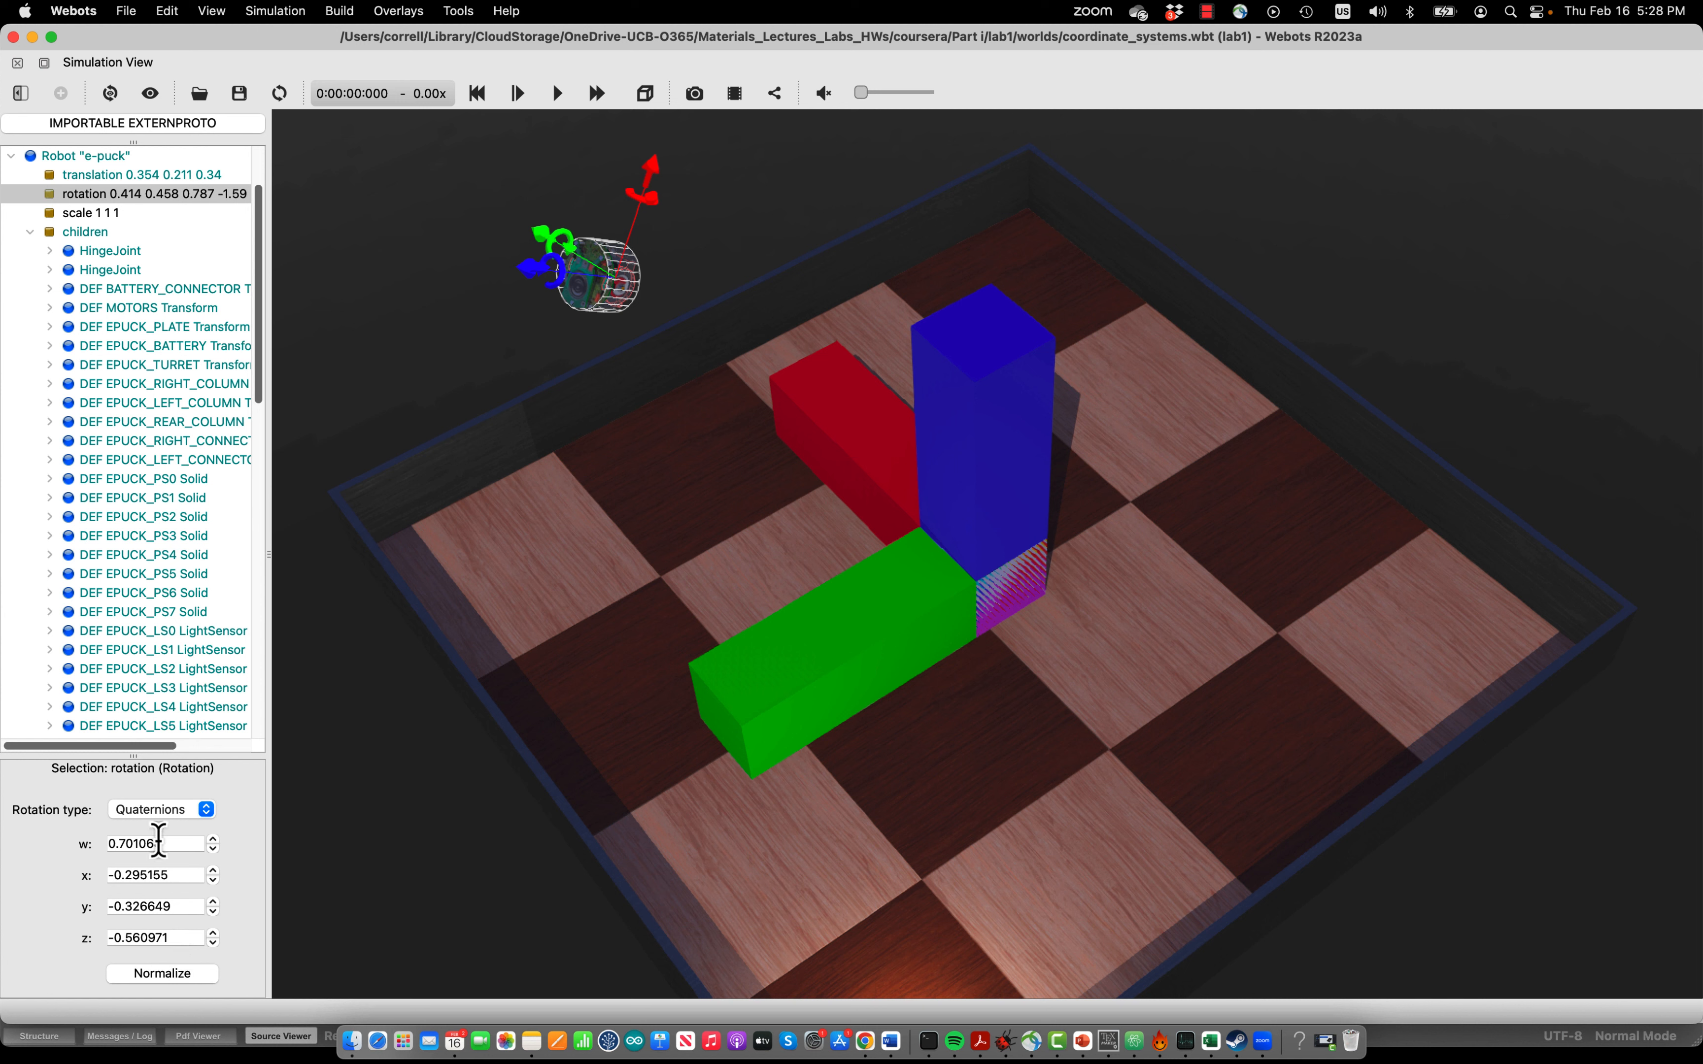
click(164, 811)
click(166, 793)
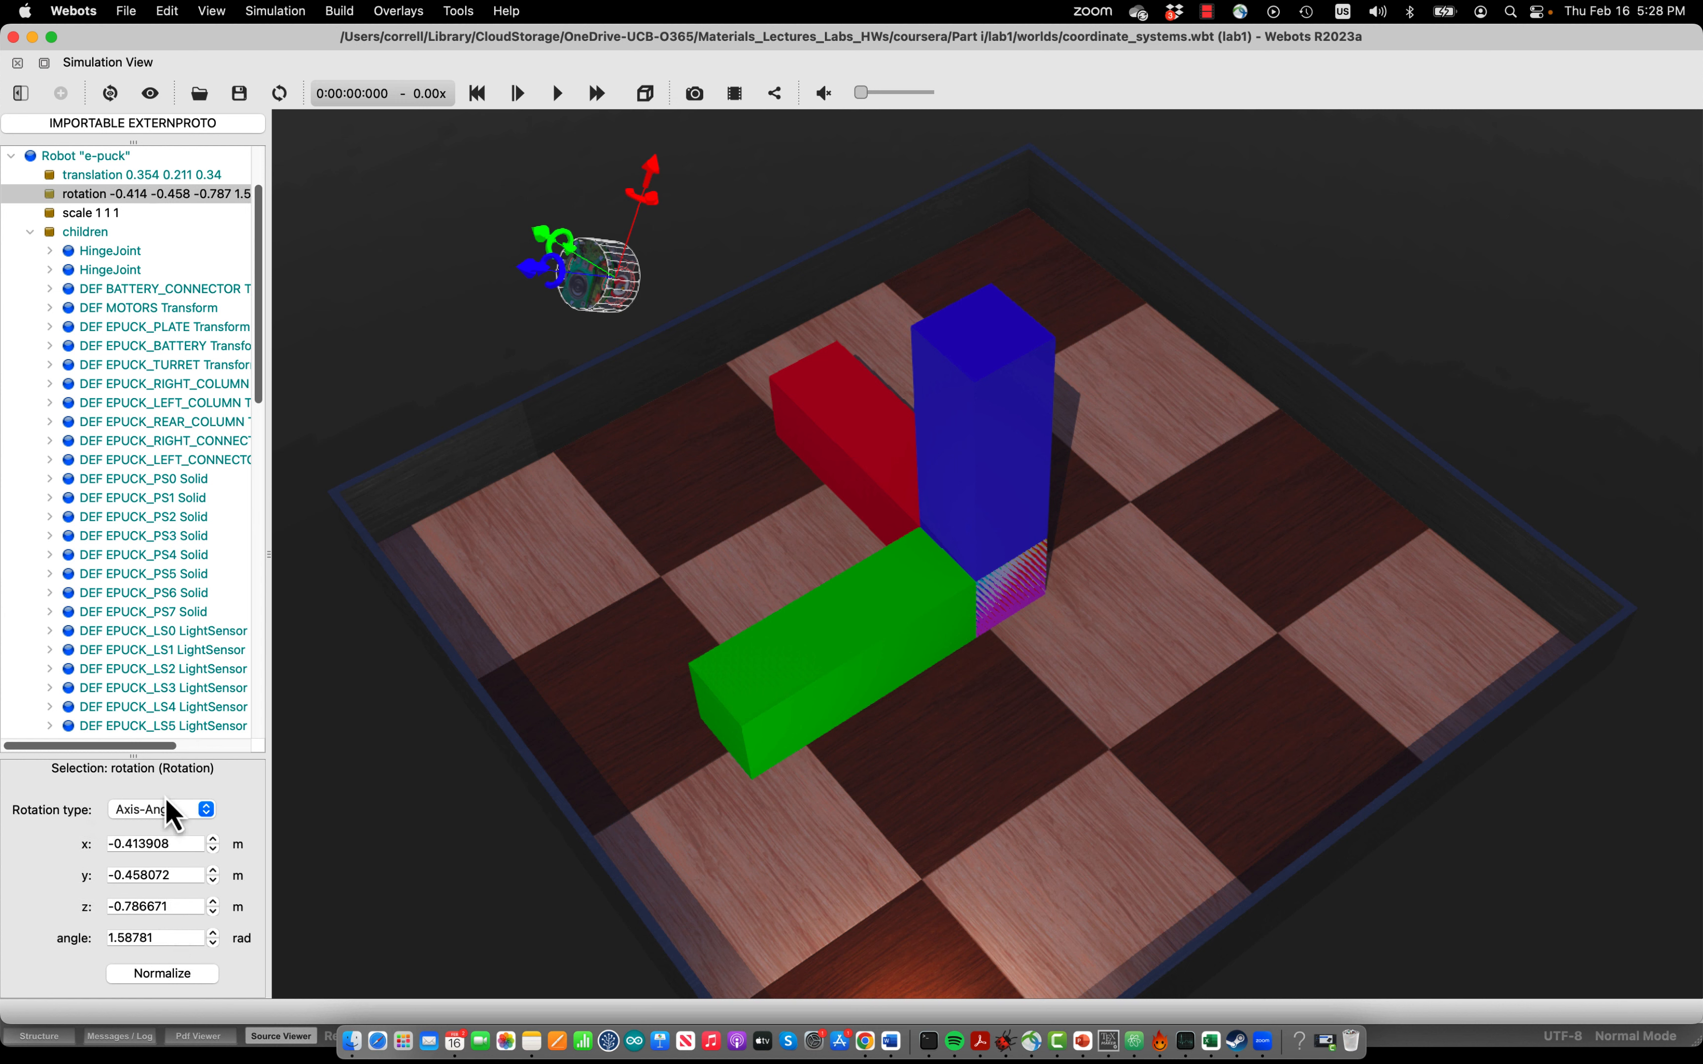